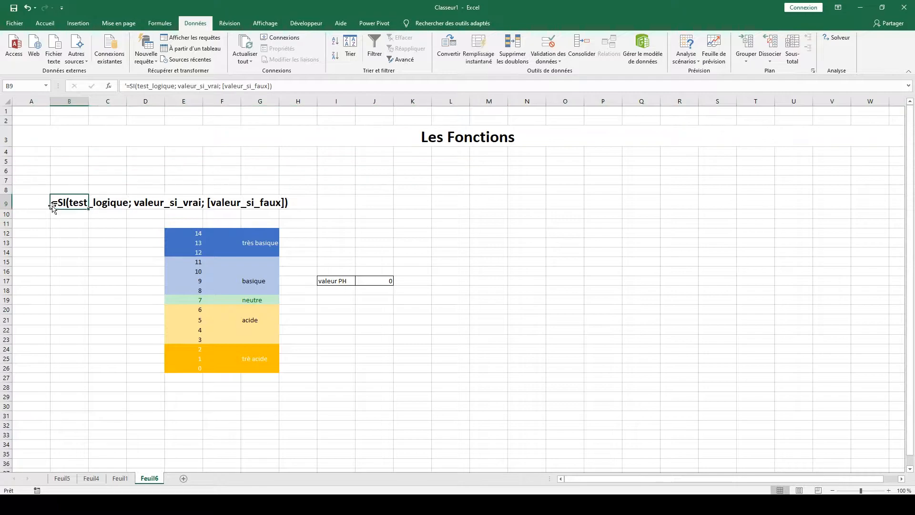
Examine the pH scale from 0 to 14 in E12:G26, its category labels, and the valeur PH cell.
left_click(350, 201)
left_click_drag(195, 233, 258, 372)
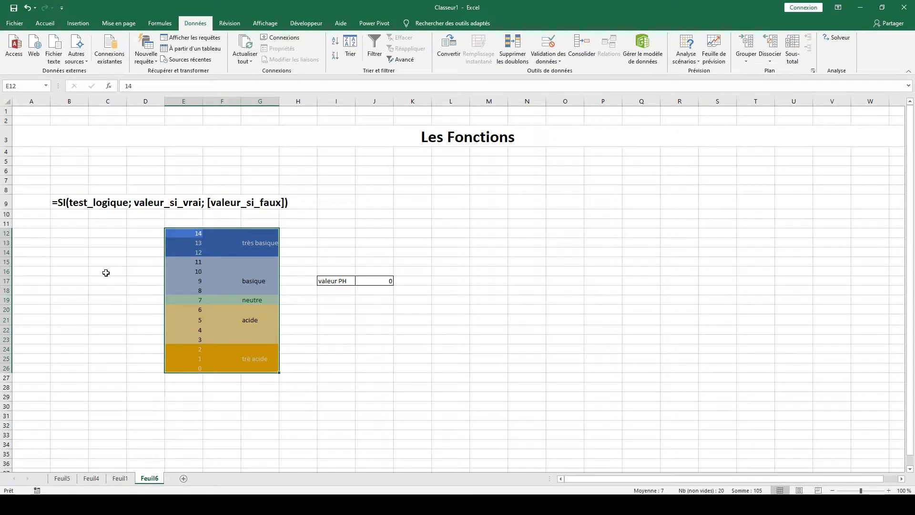
left_click(184, 369)
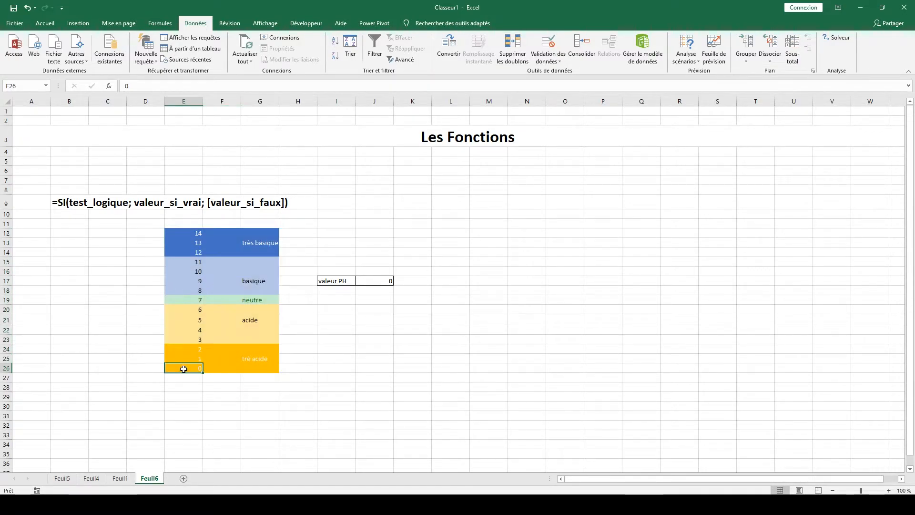
left_click(187, 231)
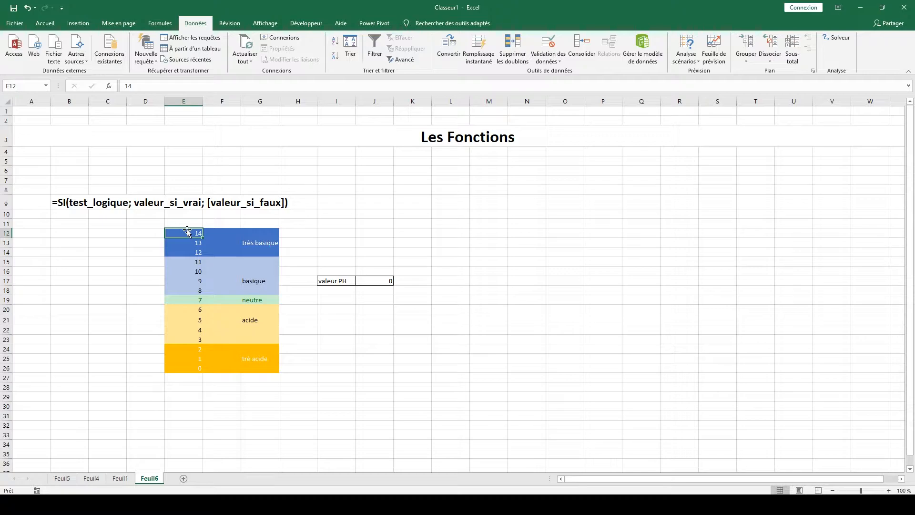
left_click(341, 319)
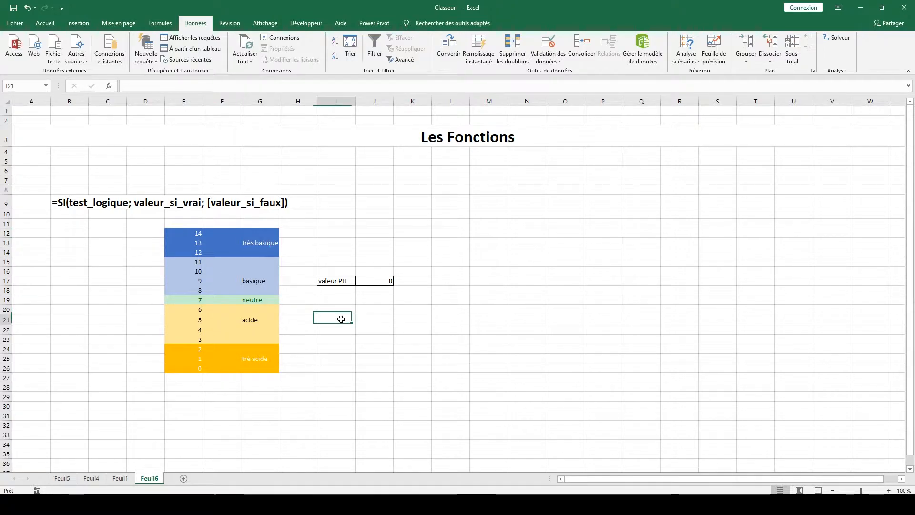
left_click(384, 281)
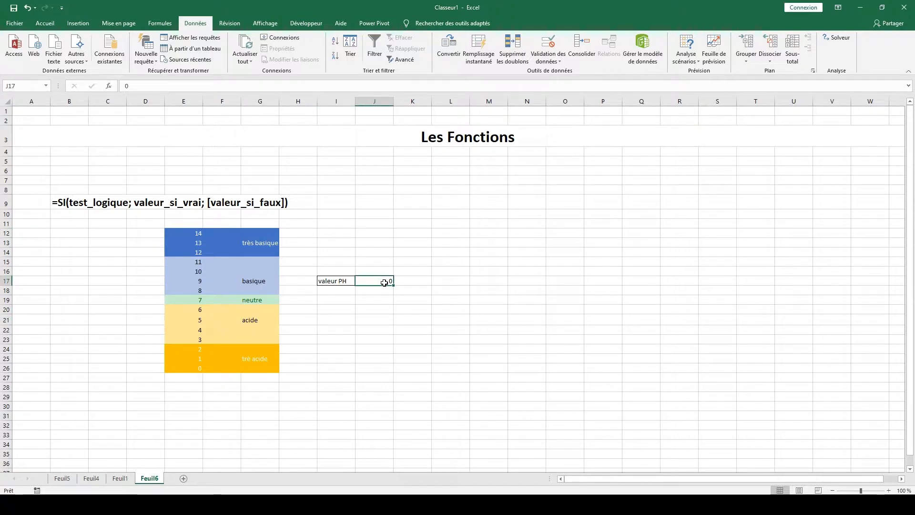
left_click(482, 282)
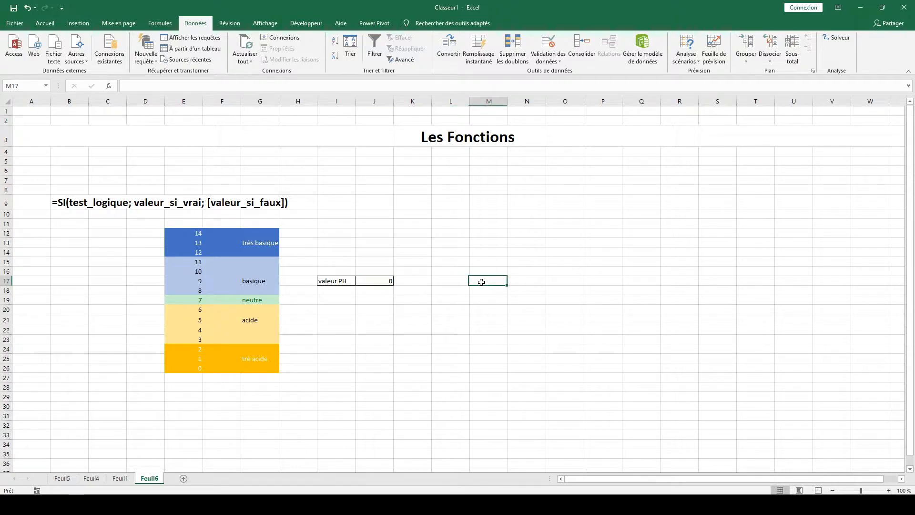
left_click(237, 359)
left_click(245, 319)
left_click(245, 301)
left_click(245, 287)
left_click(237, 254)
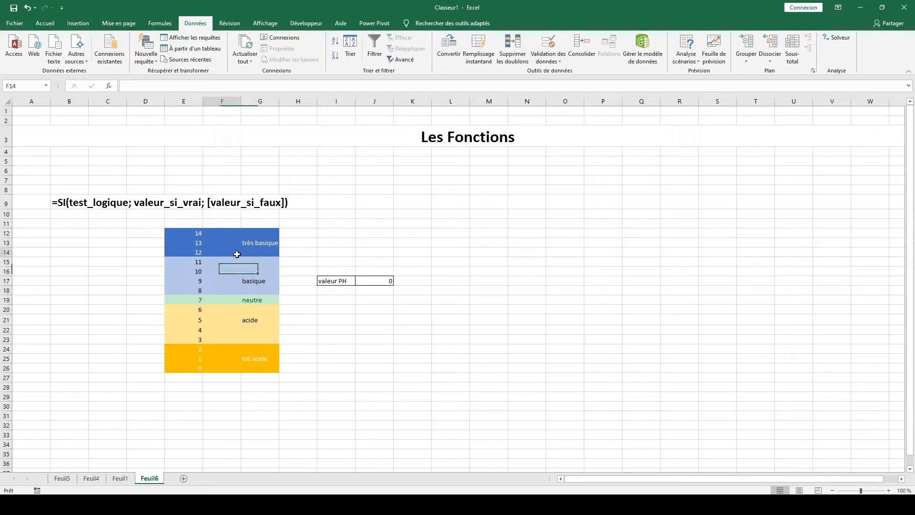
Examine which pH values fall under the very acidic and acidic categories, and review the SI function syntax in B9.
left_click_drag(197, 233, 198, 311)
left_click(191, 369)
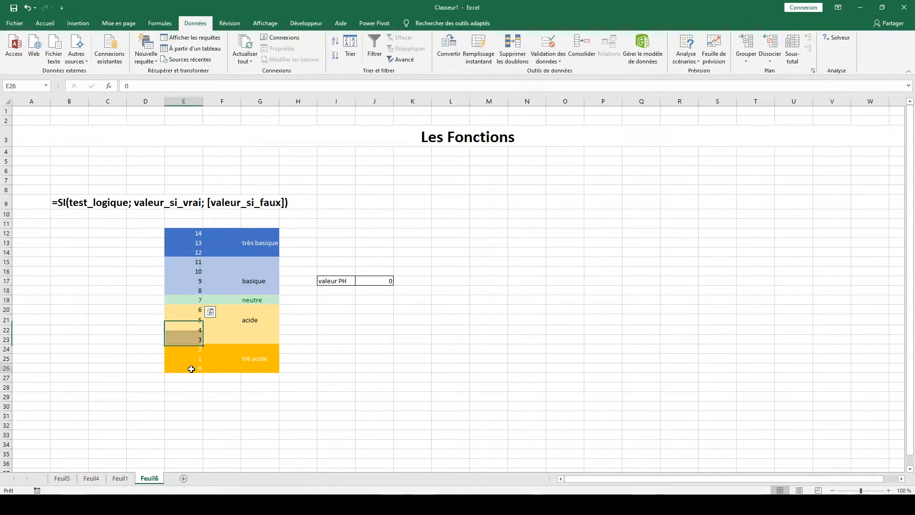
left_click(194, 349)
left_click(251, 359)
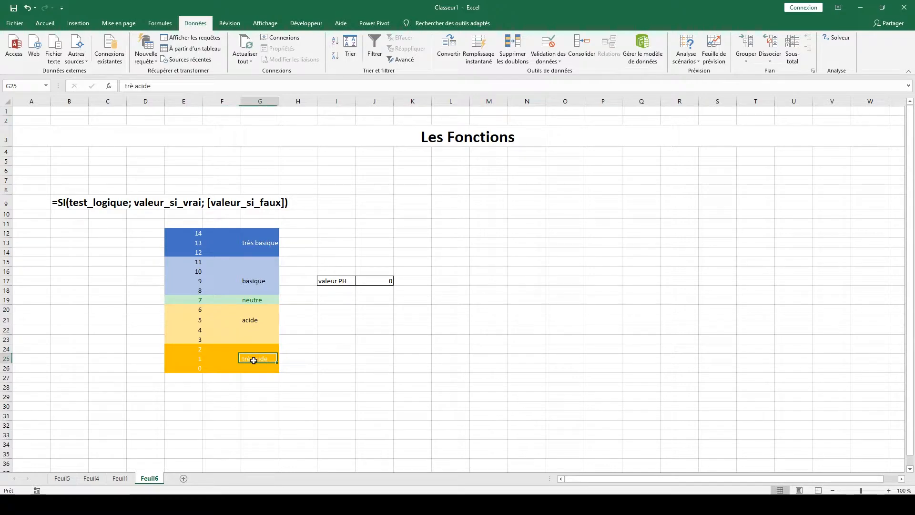
left_click(197, 339)
left_click(196, 309)
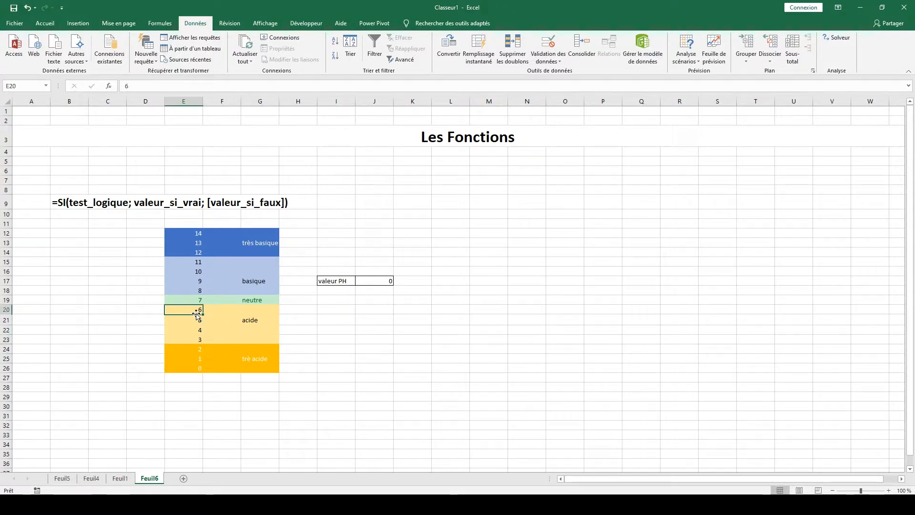
left_click(244, 328)
left_click(475, 283)
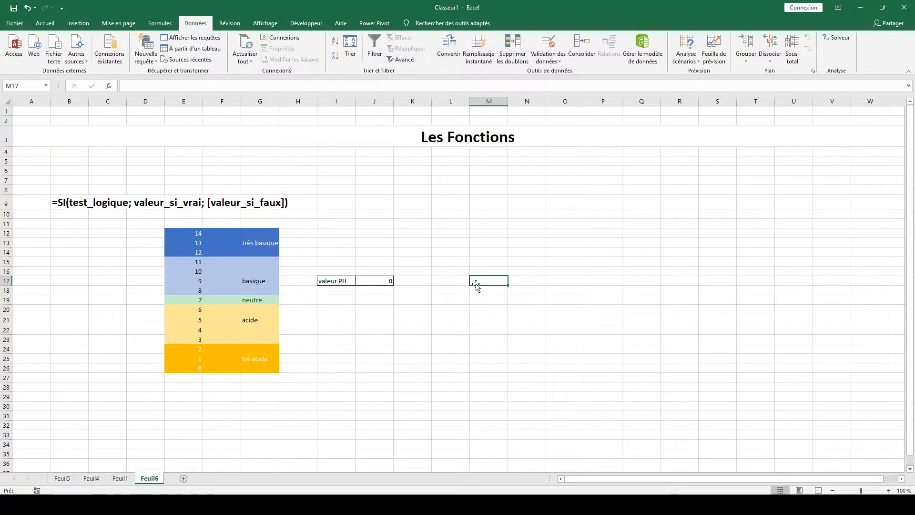
left_click_drag(62, 204, 285, 208)
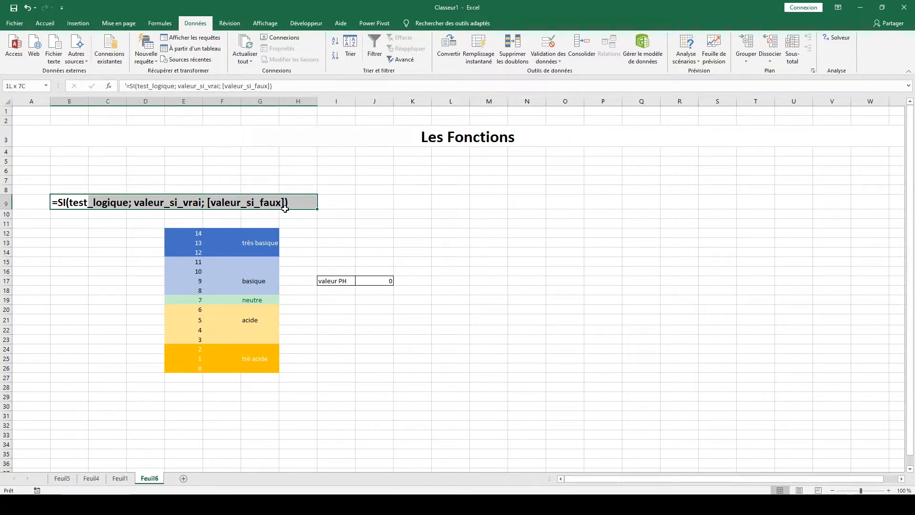
left_click_drag(285, 209, 66, 211)
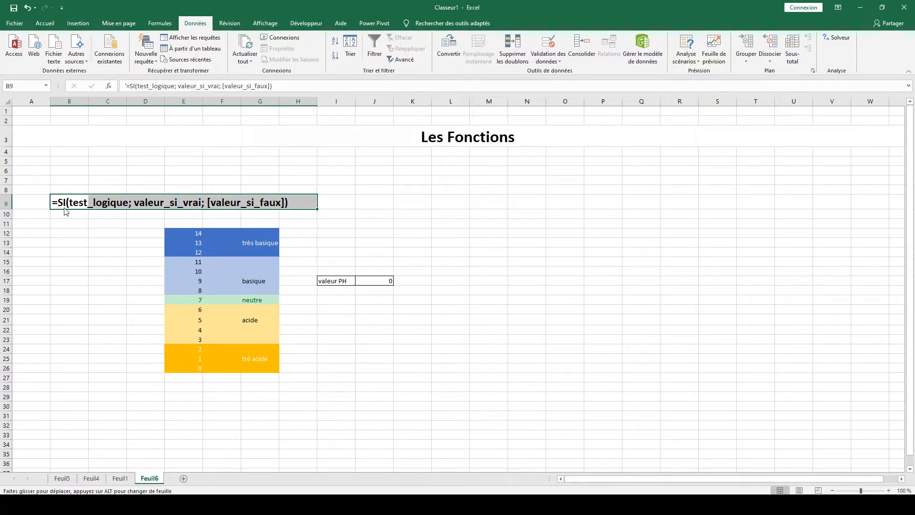
Enter the formula =SI(J17=E26;G25;"") in cell M17 to classify a pH of 0.
left_click(476, 281)
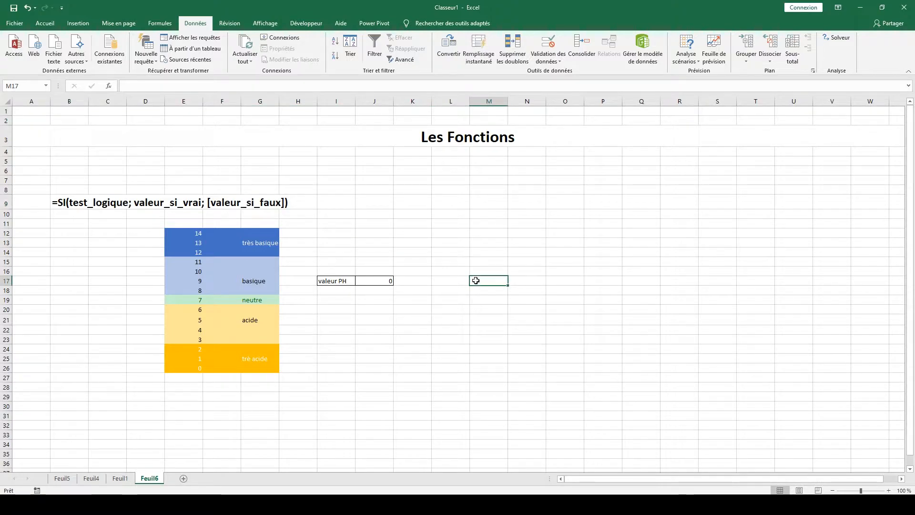
type("=")
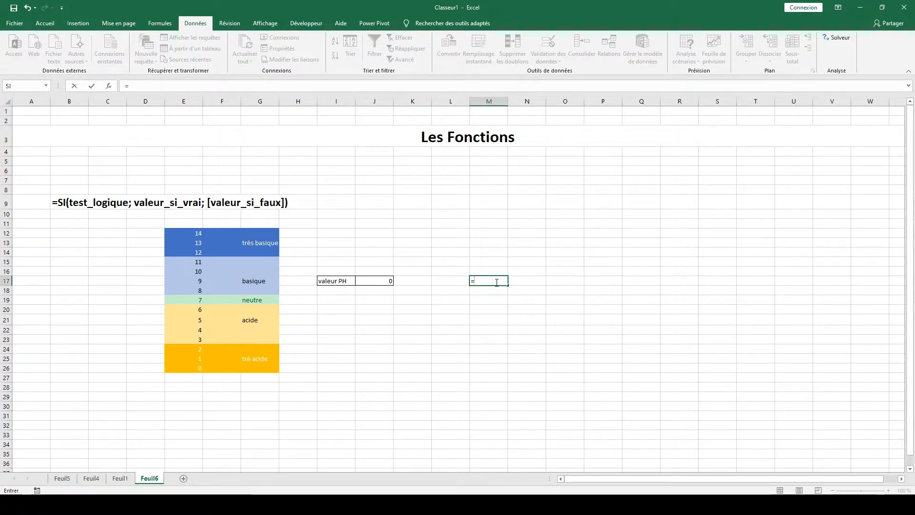
type("si")
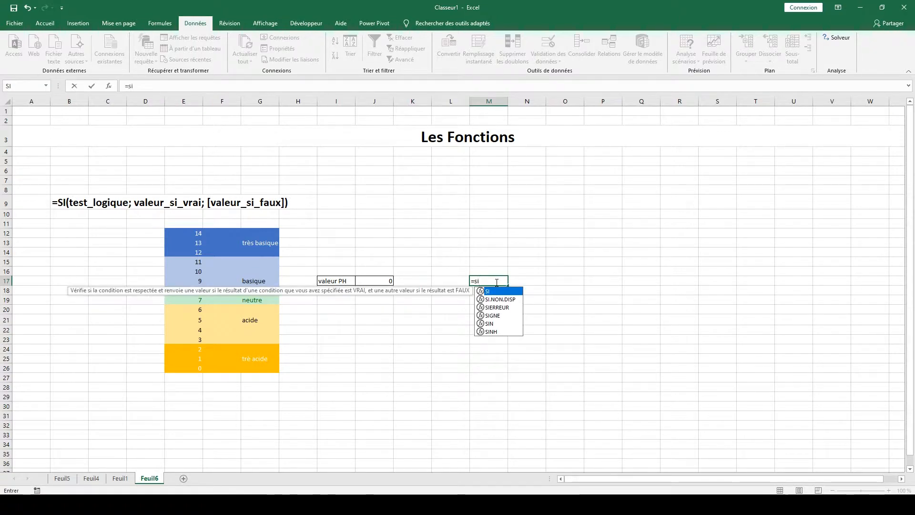
key("Tab")
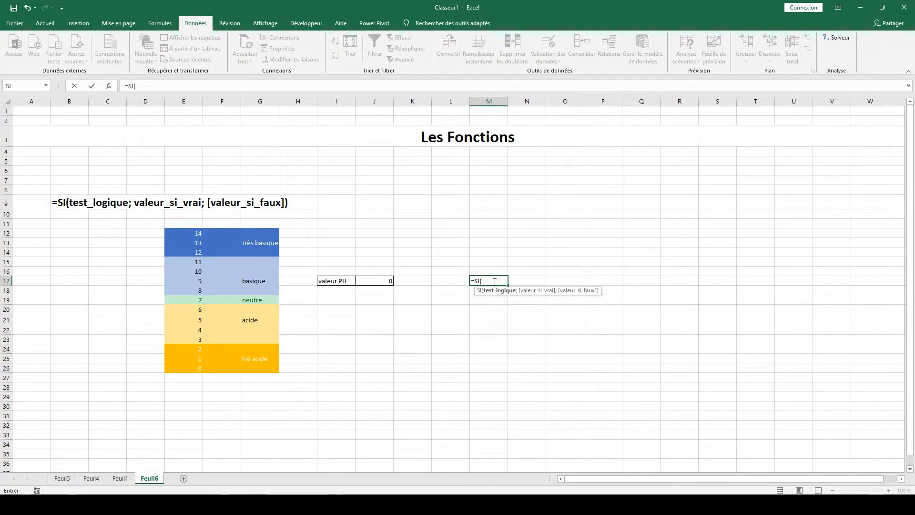
left_click(387, 282)
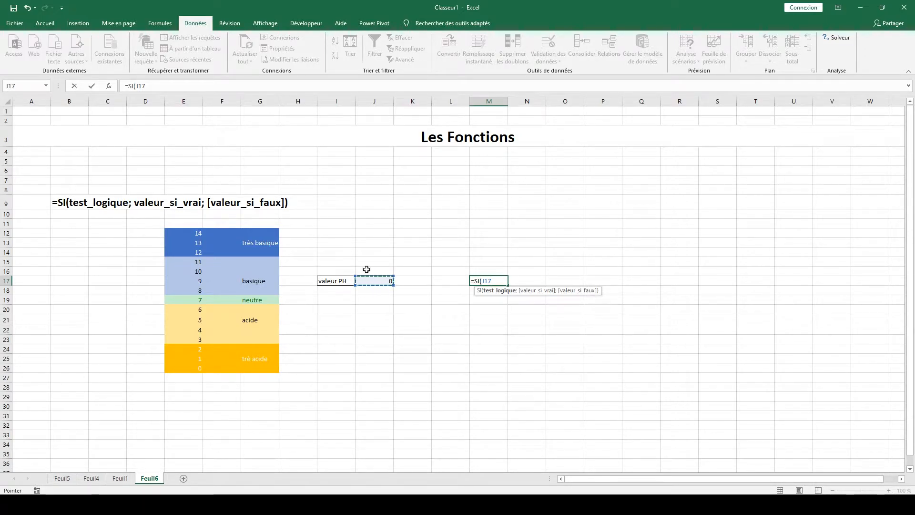
type("=")
left_click(189, 372)
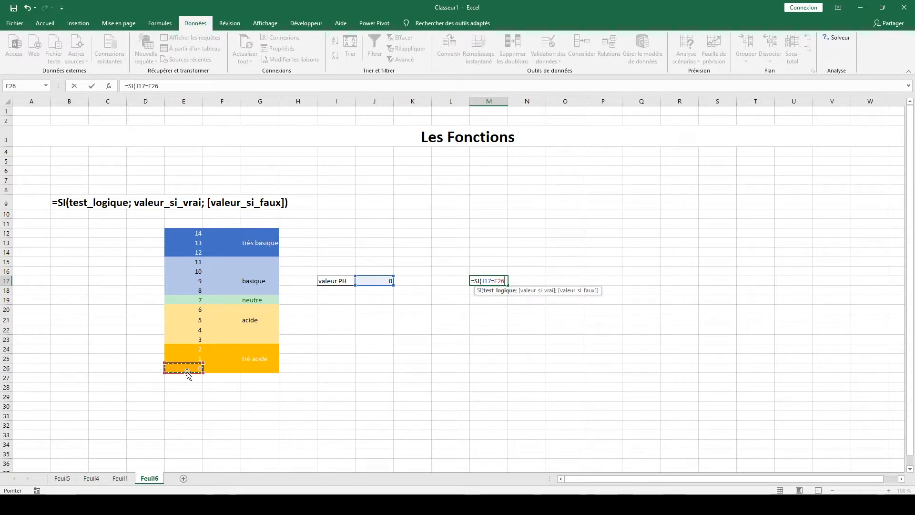
type(";")
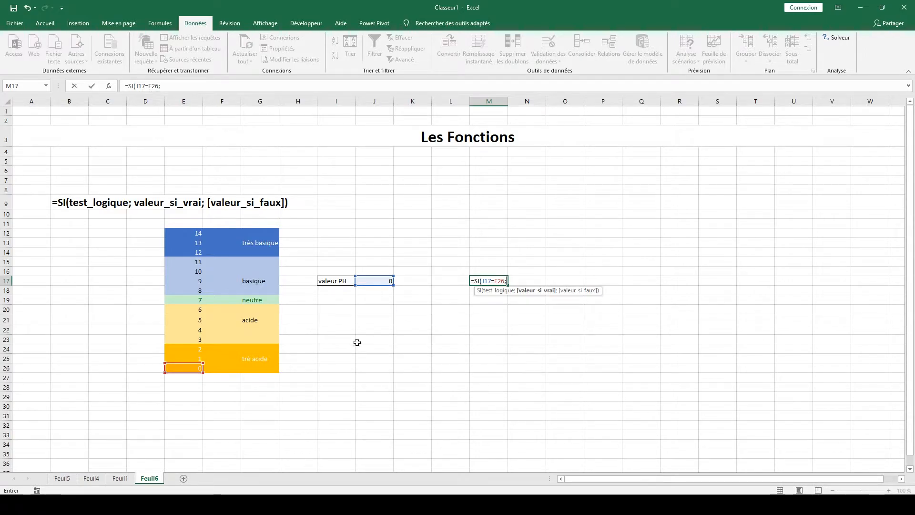
left_click(251, 360)
type(";\"\"")
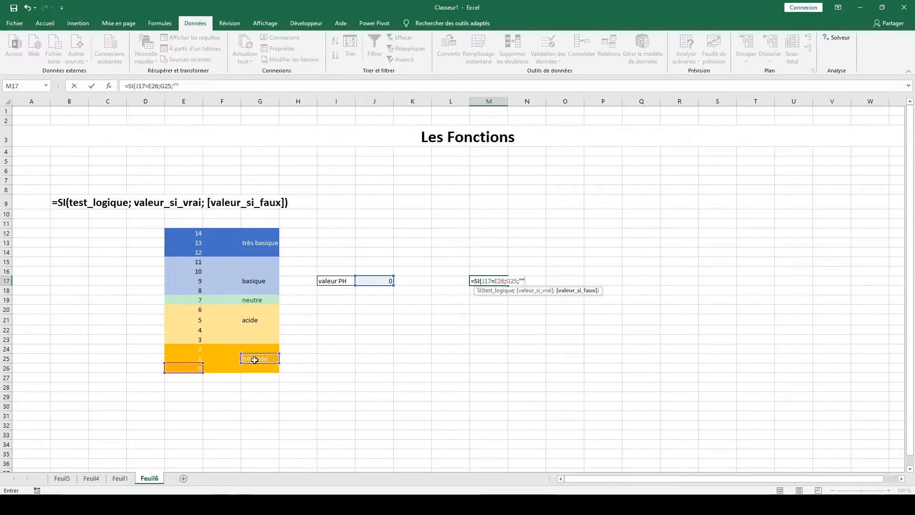
type(")")
key("Return")
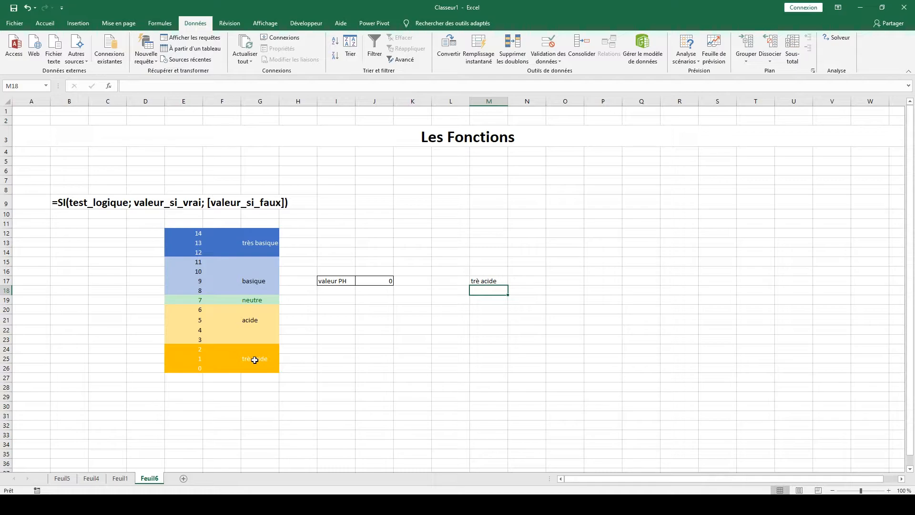
Add data validation to J17 that allows a list (Liste) sourced from =$E$12:$E$26.
left_click(363, 284)
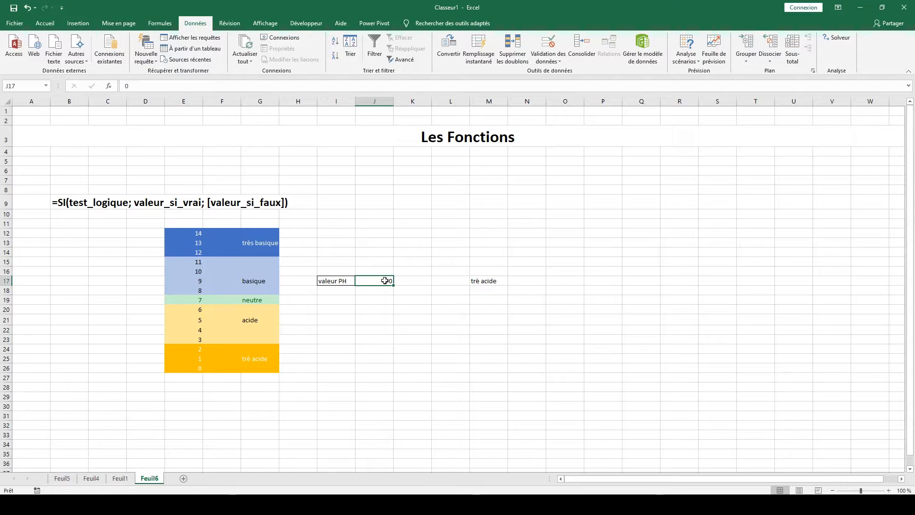
left_click(558, 49)
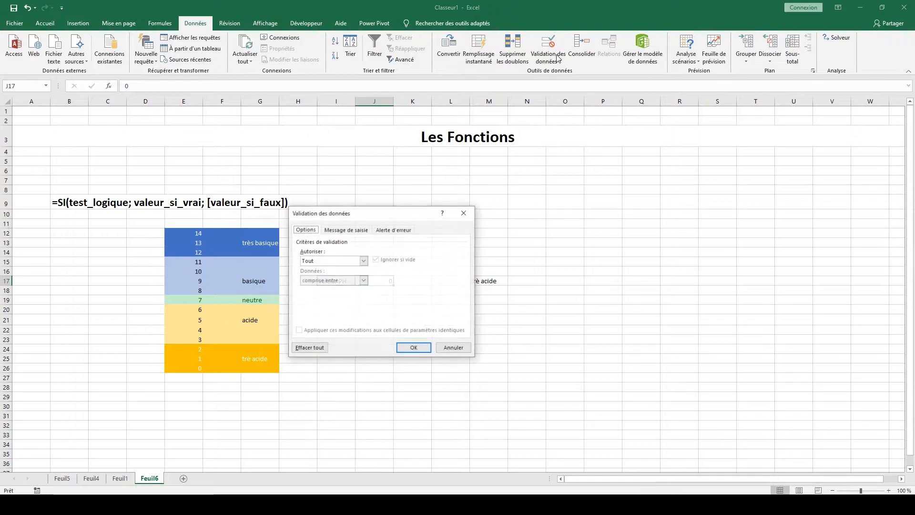
left_click(353, 262)
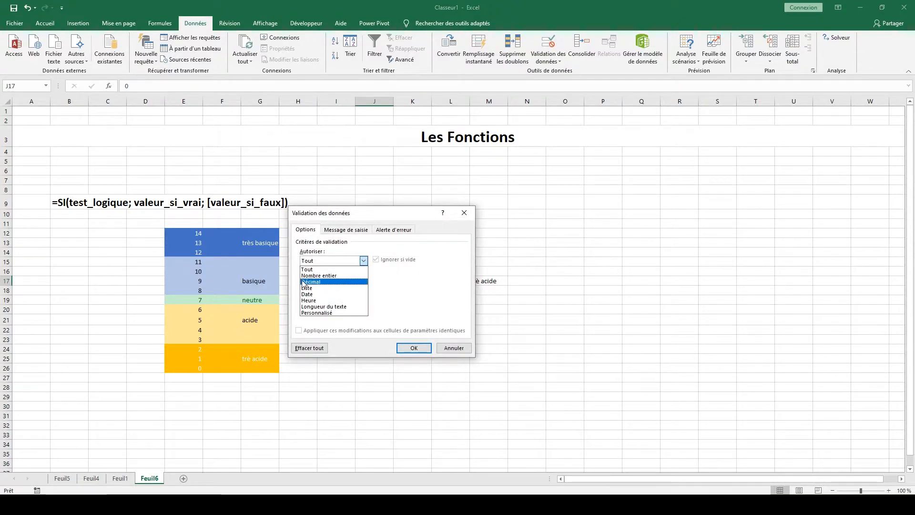
left_click(307, 288)
left_click(326, 300)
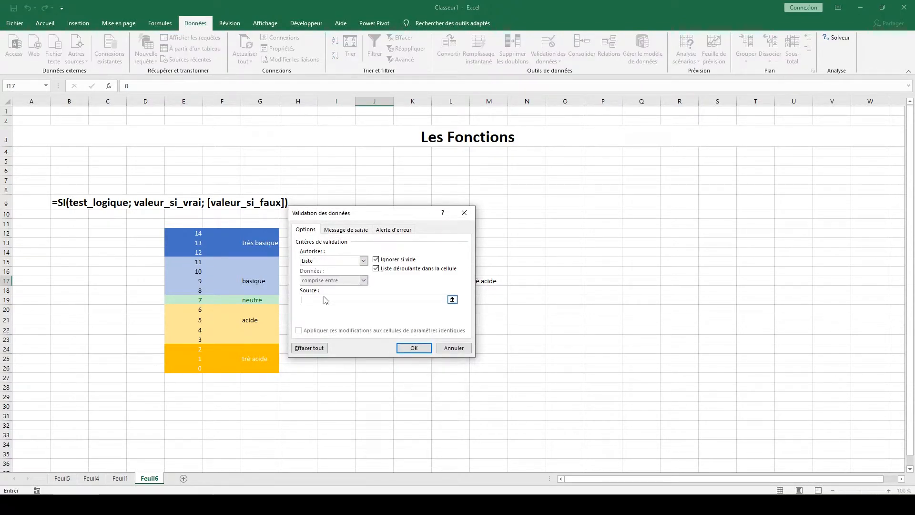
left_click_drag(191, 233, 190, 368)
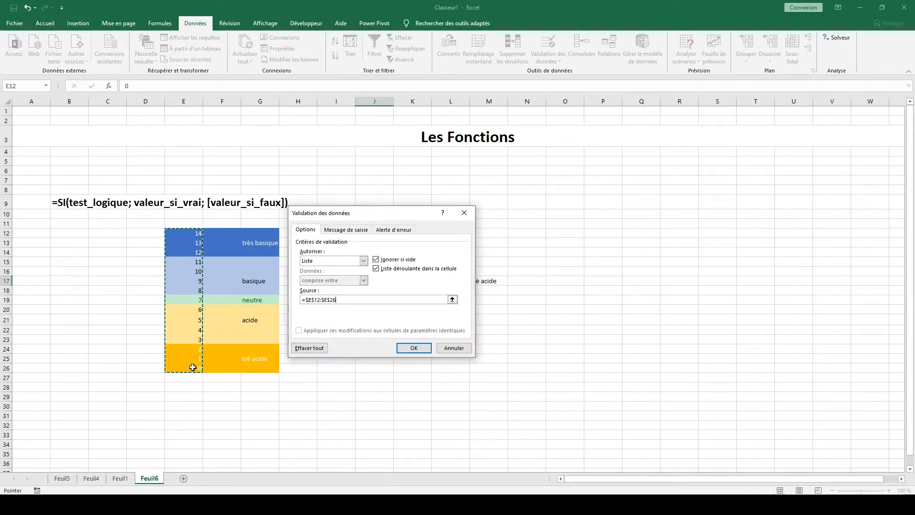
left_click(406, 347)
Test the validation list in J17 by choosing 2, and set the pH value back to 0.
left_click(398, 281)
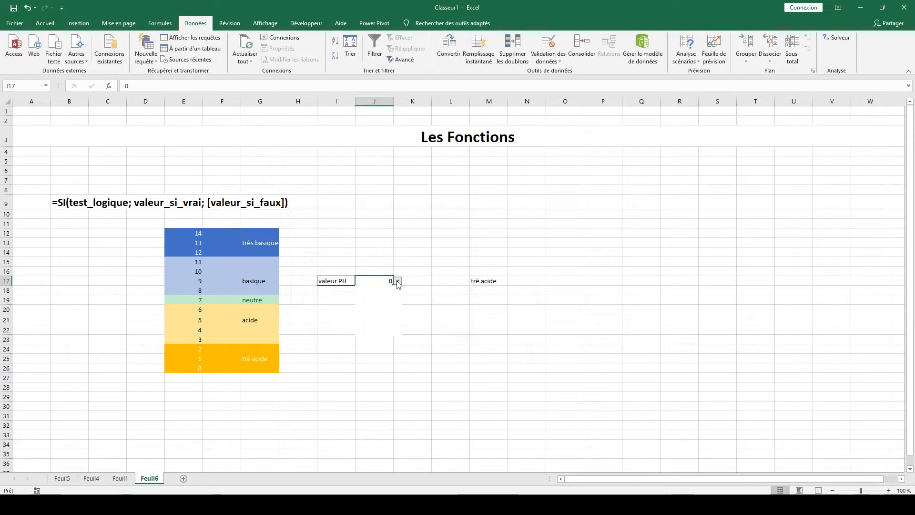
left_click(372, 320)
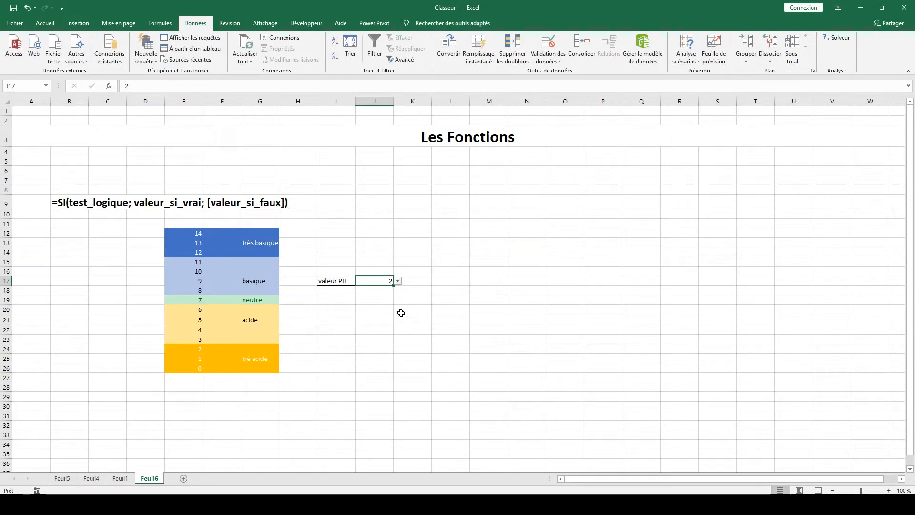
left_click(397, 281)
left_click(370, 322)
Replace the formula in M17 with =SI(J17<E23;G25;"") so pH values below 3 are classified as very acidic.
left_click(480, 285)
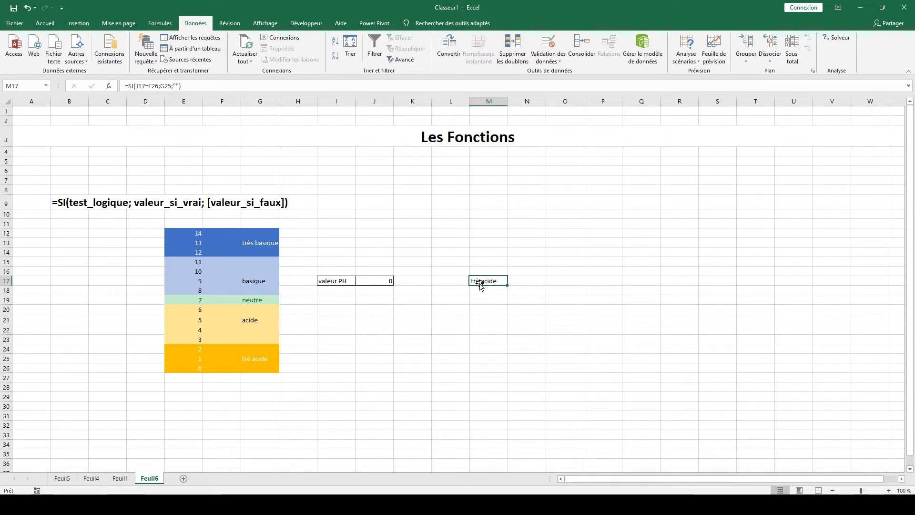
type("=")
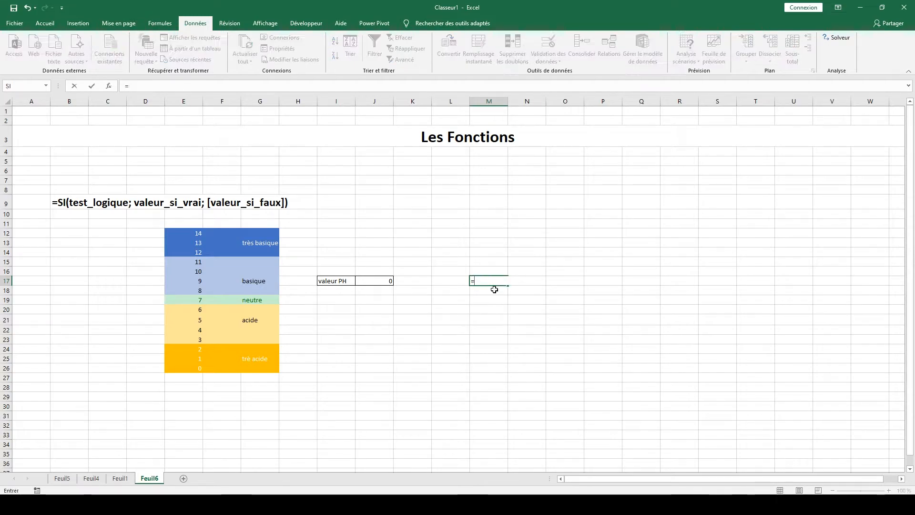
type("si")
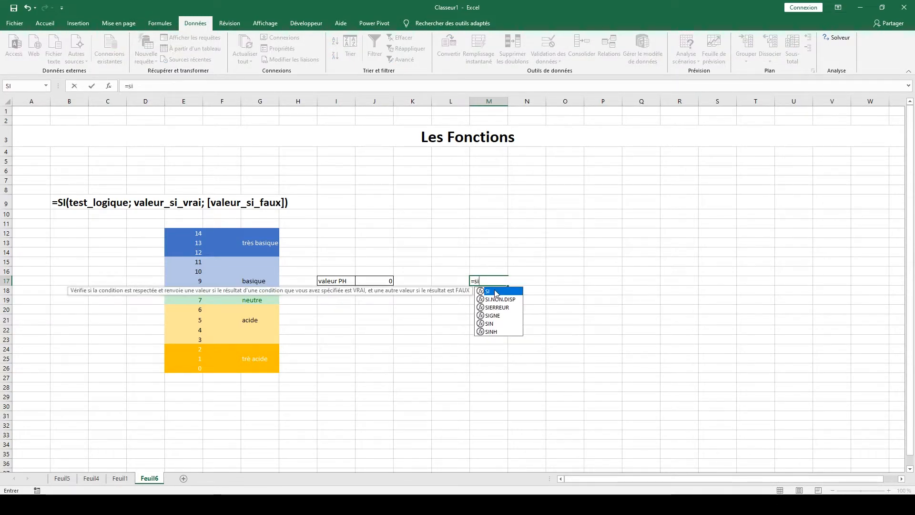
double_click(496, 292)
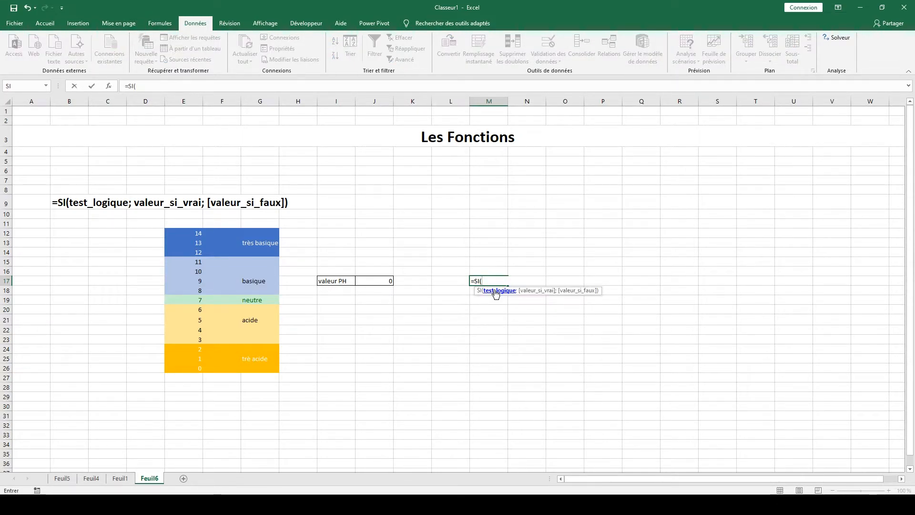
left_click(384, 280)
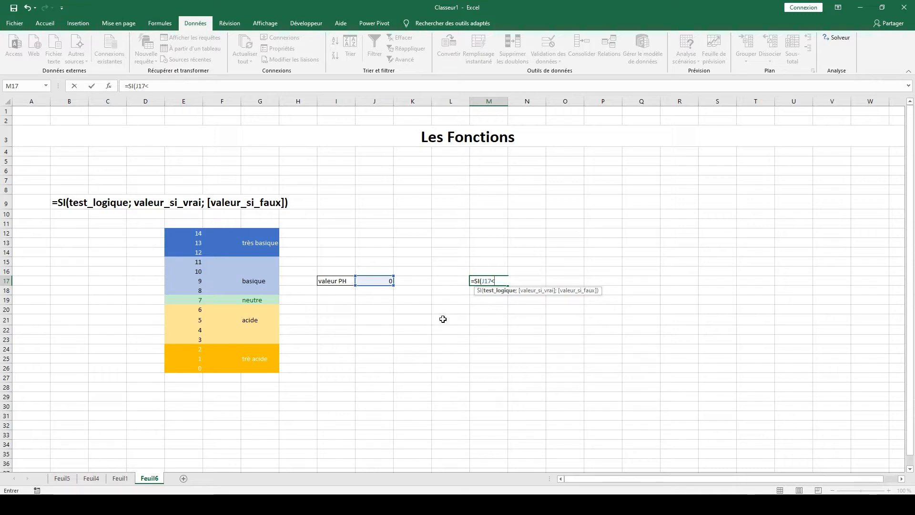
left_click(193, 339)
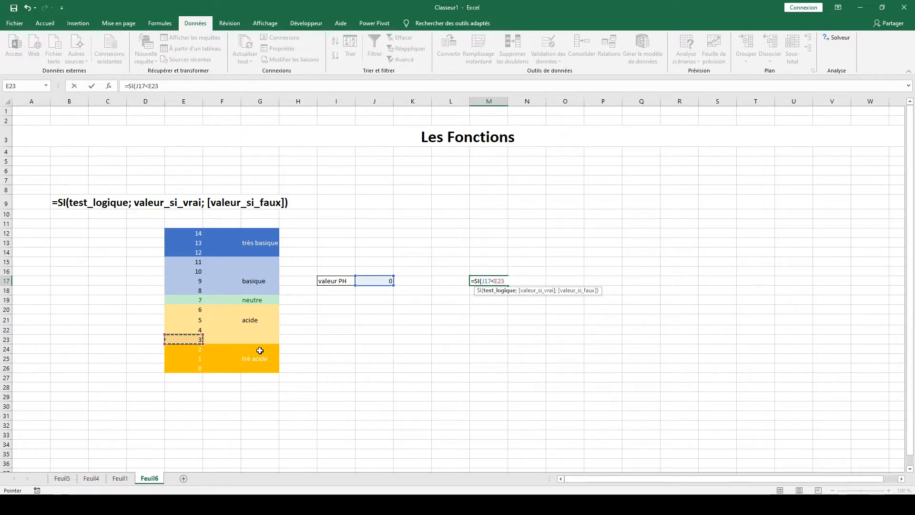
type(";")
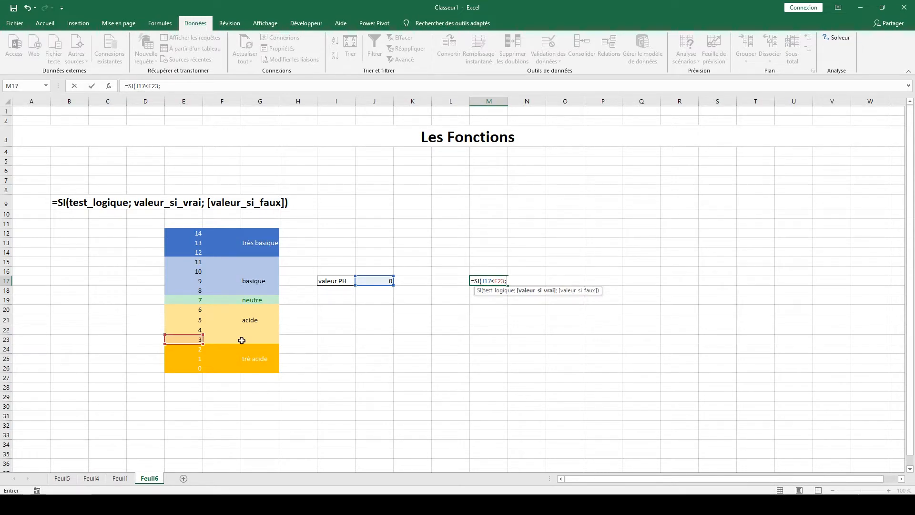
left_click(263, 358)
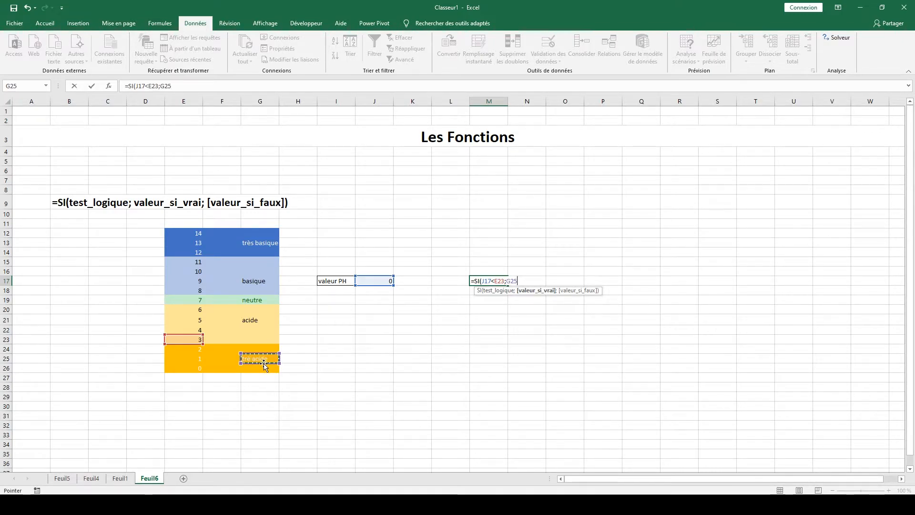
type(";")
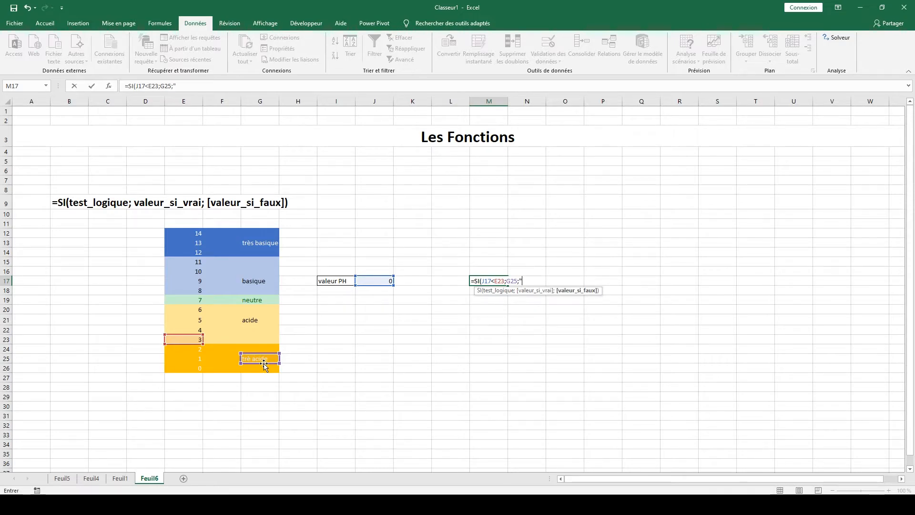
type("\"\")")
key("Return")
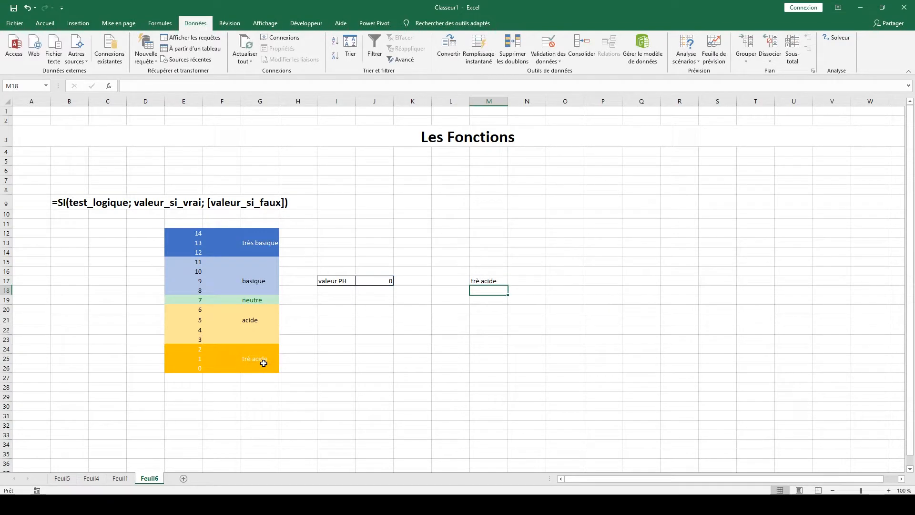
Test the M17 formula by choosing different pH values in J17, including 1 and finally 3.
left_click(382, 279)
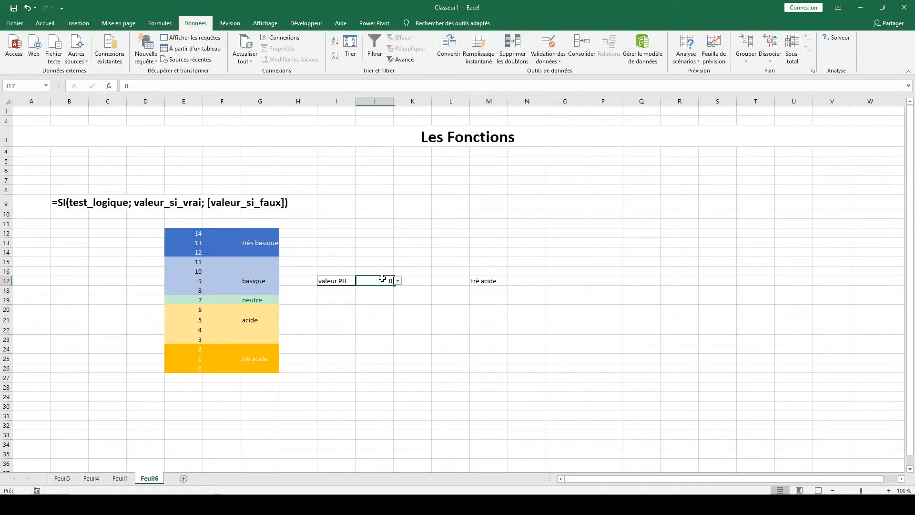
left_click(397, 280)
left_click(376, 315)
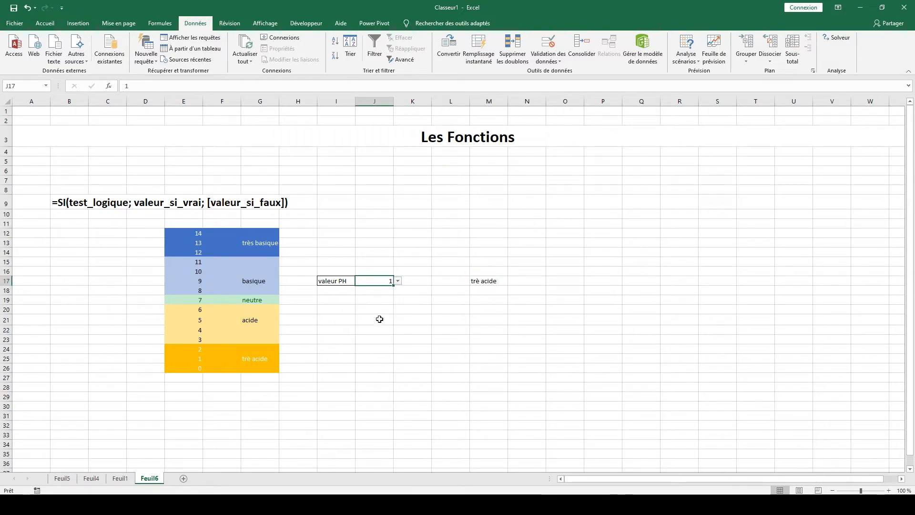
left_click(397, 281)
left_click(376, 317)
left_click(398, 280)
left_click(381, 312)
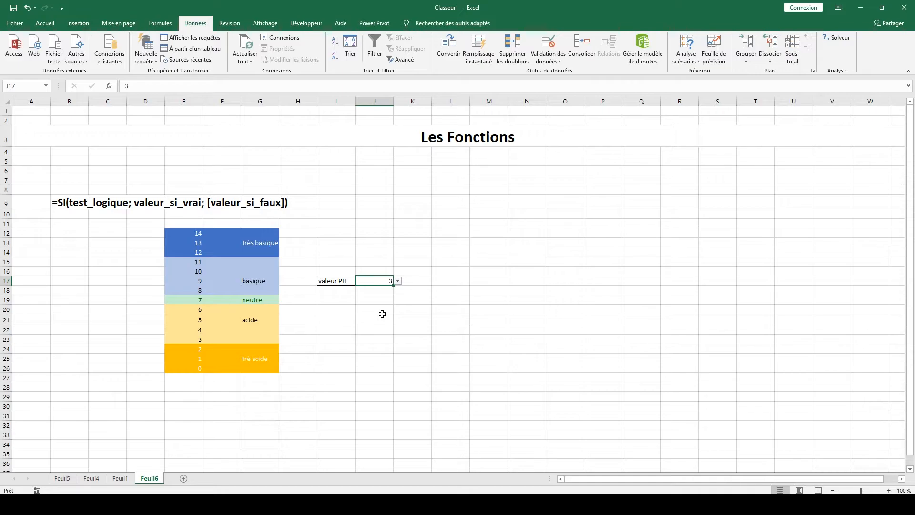
Examine the formula in M17, especially its empty-text value_if_false argument, without changing it.
left_click(456, 280)
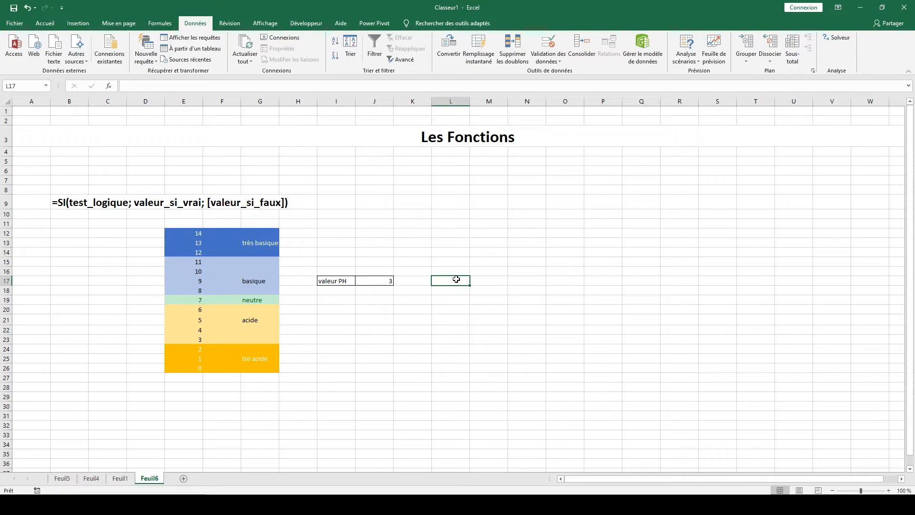
left_click(487, 282)
left_click(448, 281)
left_click(419, 280)
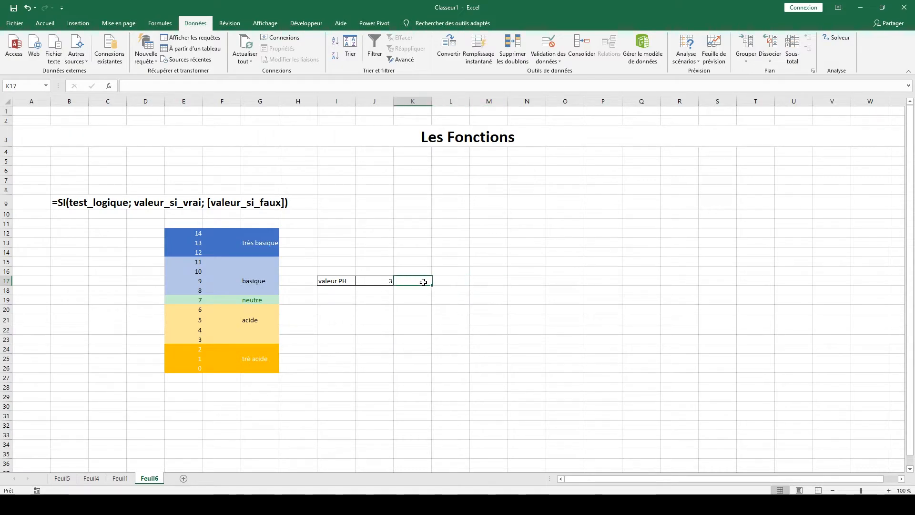
left_click(455, 281)
left_click(486, 279)
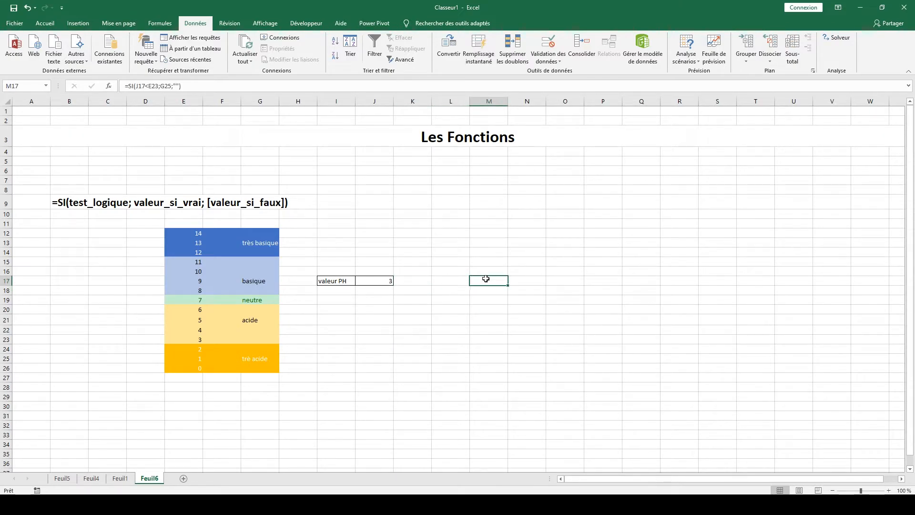
double_click(486, 278)
left_click(522, 281)
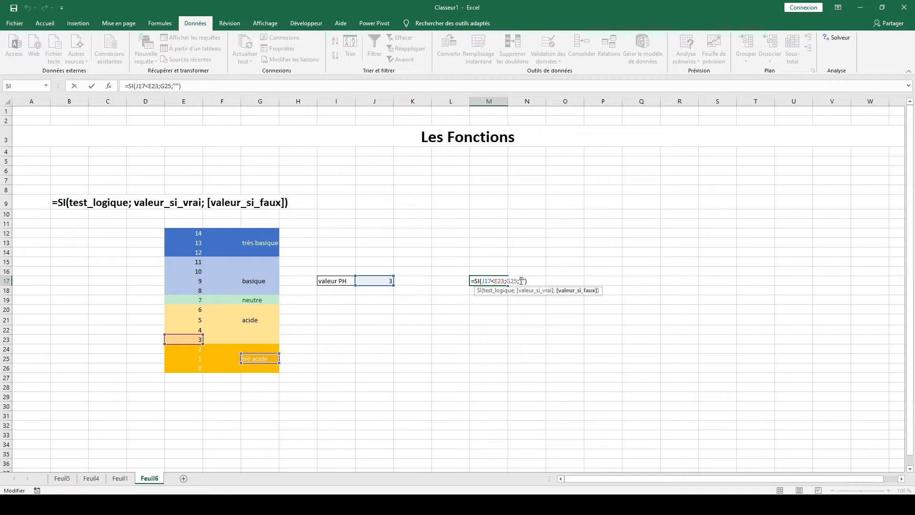
double_click(522, 280)
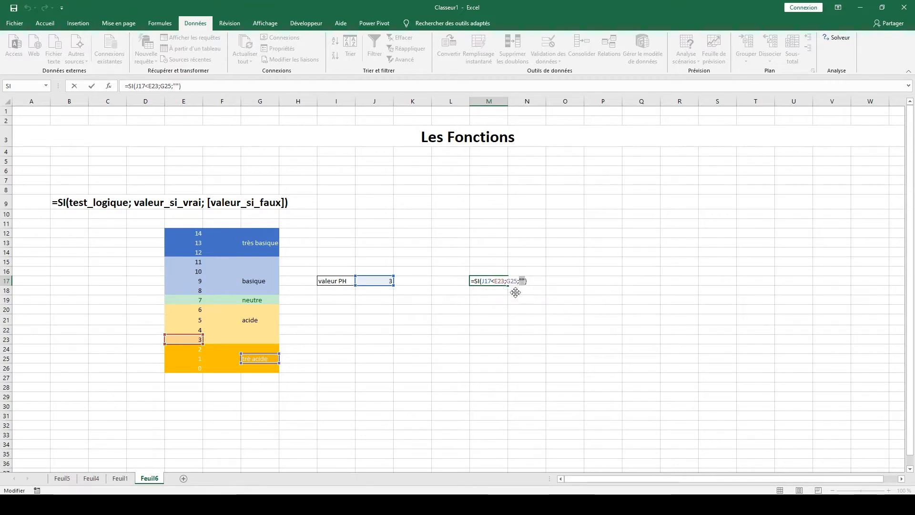
key("Escape")
Set the pH value in J17 to 1 from its validation list.
left_click(389, 280)
left_click(397, 282)
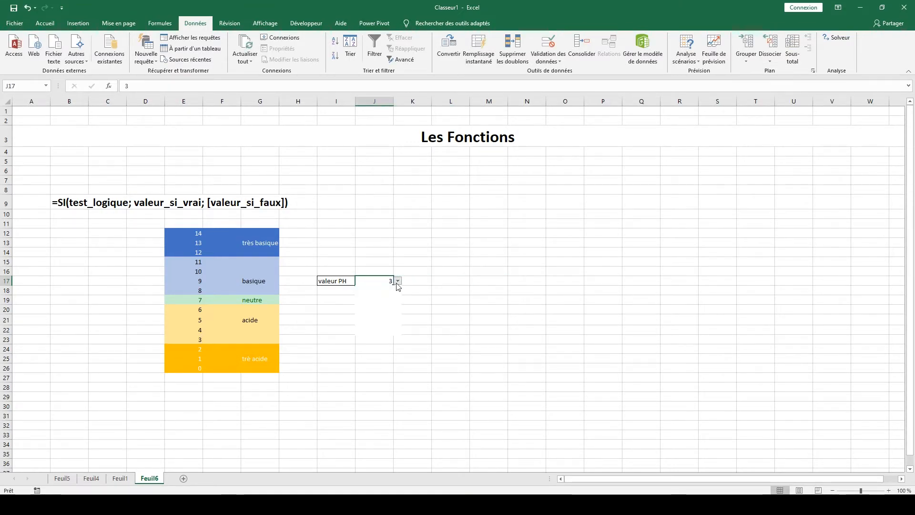
left_click(373, 320)
Enter the formula =SI(J17<E19;G21;"") in M20 to classify pH values below 7 as acidic.
left_click(506, 319)
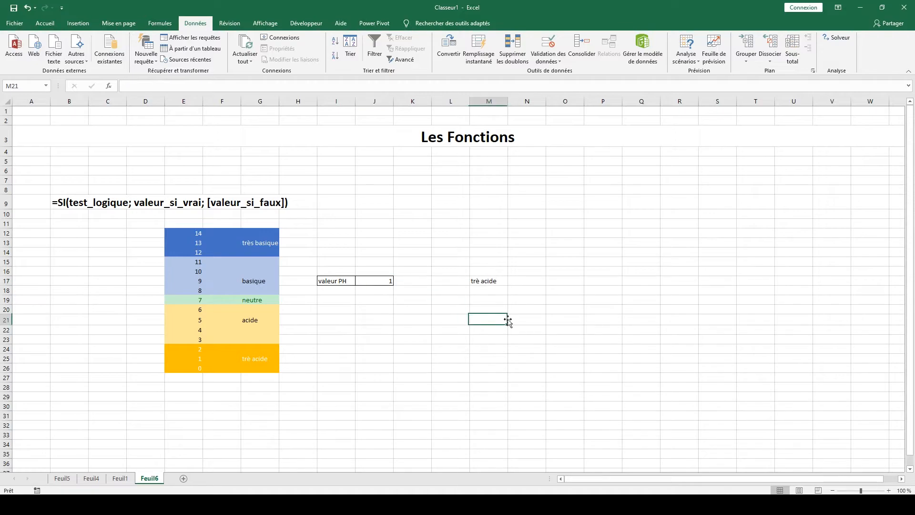
left_click(491, 310)
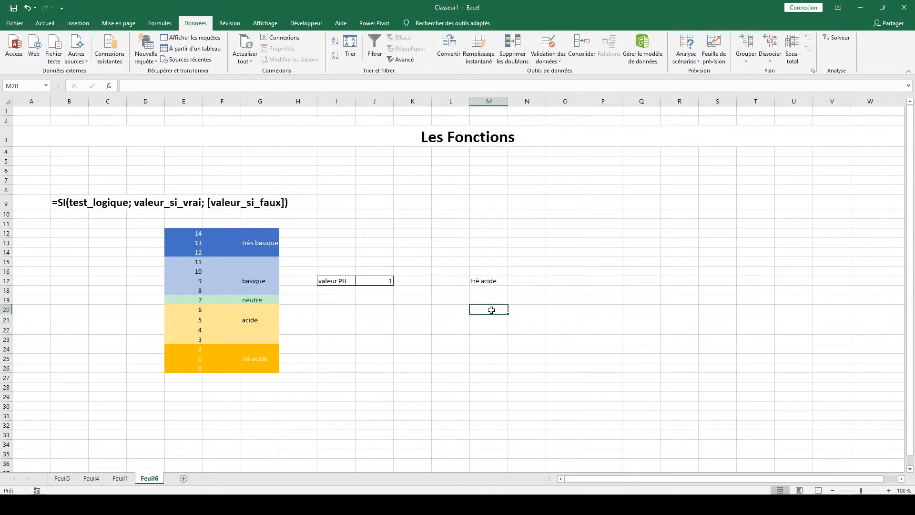
type("=")
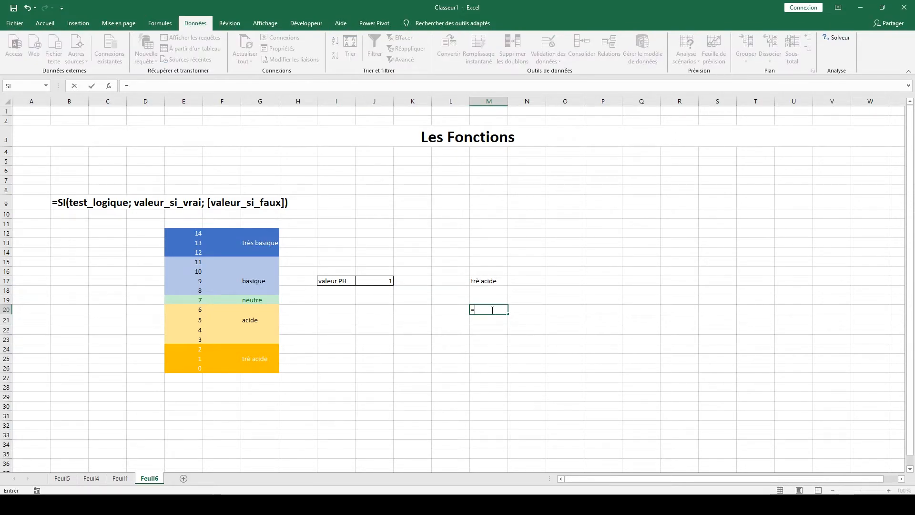
type("si")
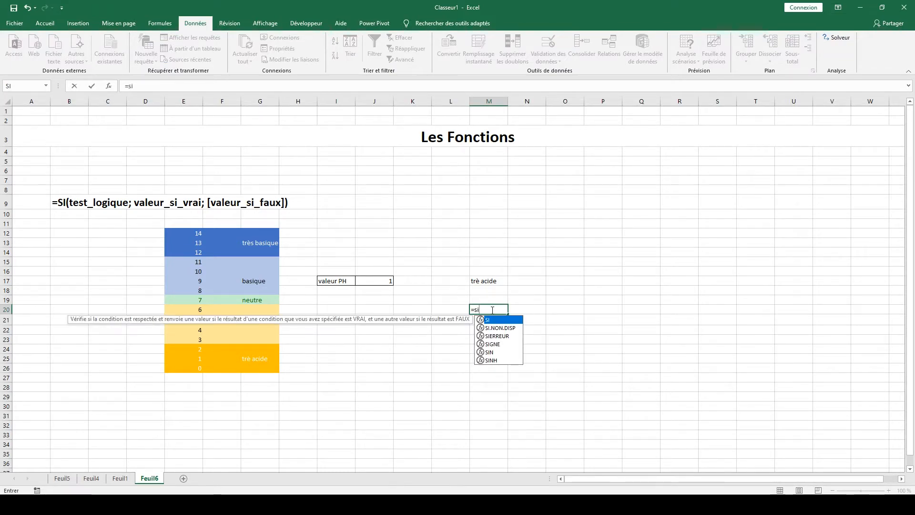
key("Tab")
left_click(381, 281)
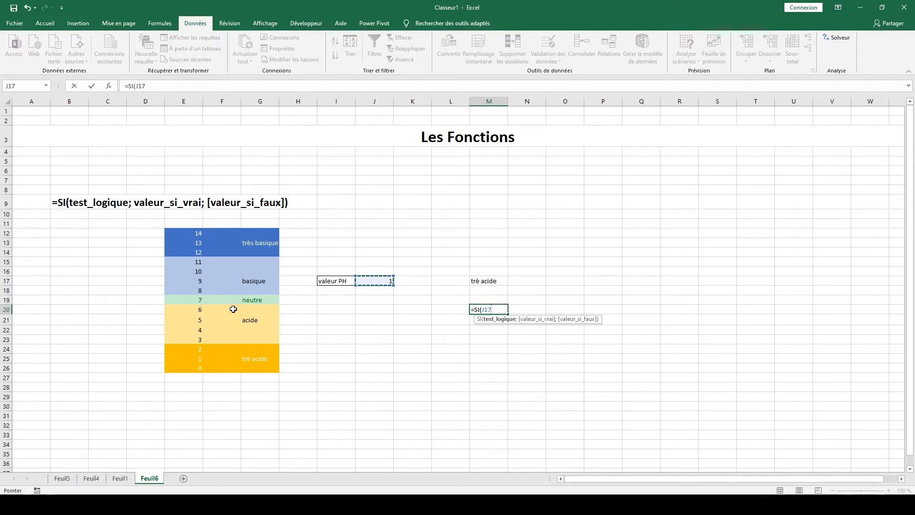
type("<")
left_click(199, 298)
type(";")
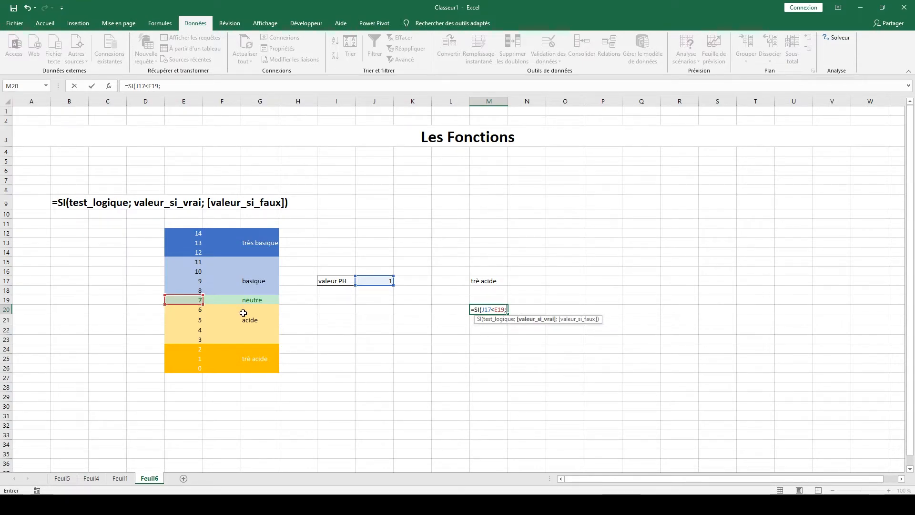
left_click(249, 321)
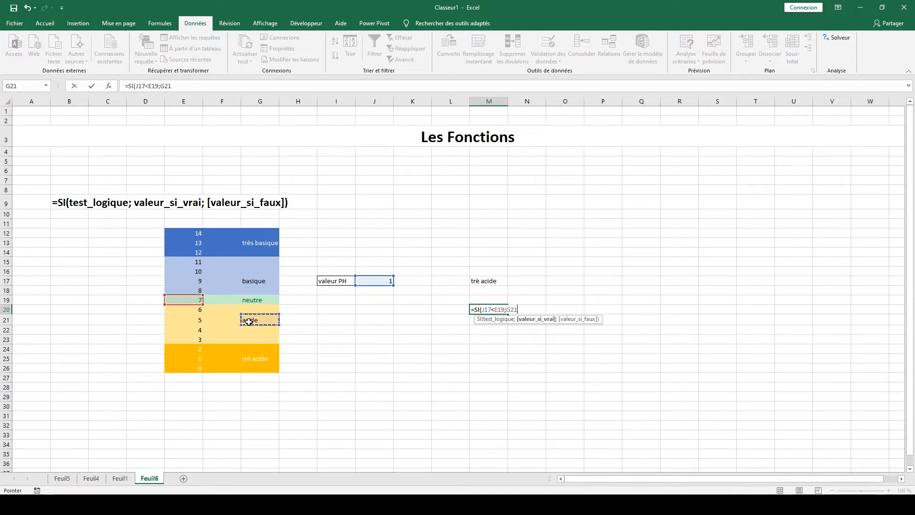
type(";")
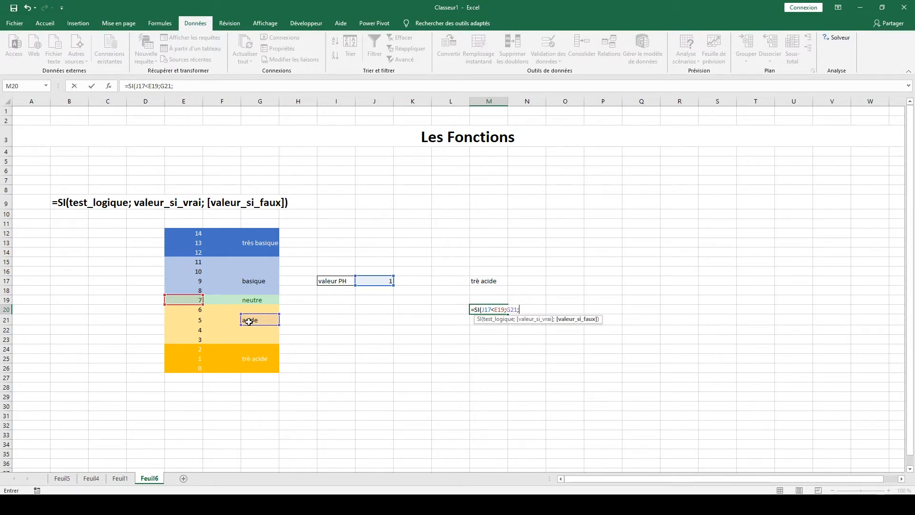
type("\"\")")
key("Return")
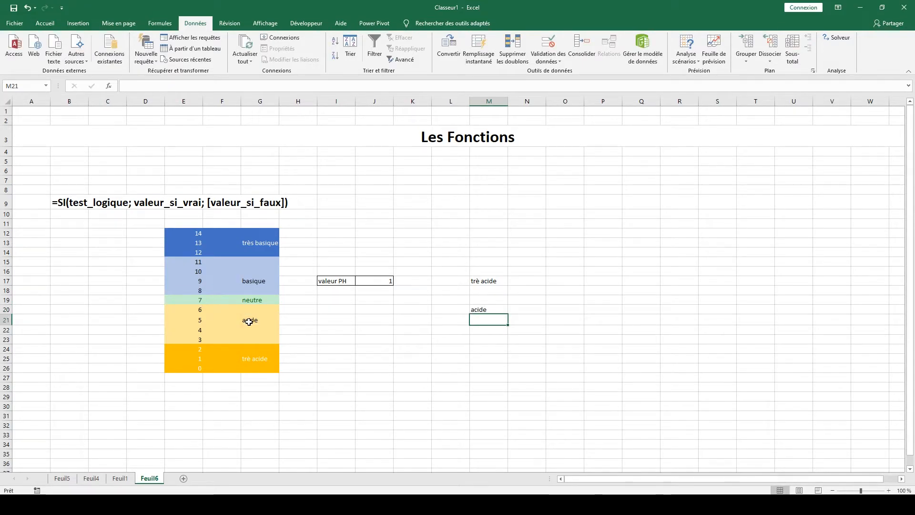
Test the formulas in M17 and M20 by choosing pH values 6 and 8 in J17, and finish with 3.
left_click(376, 280)
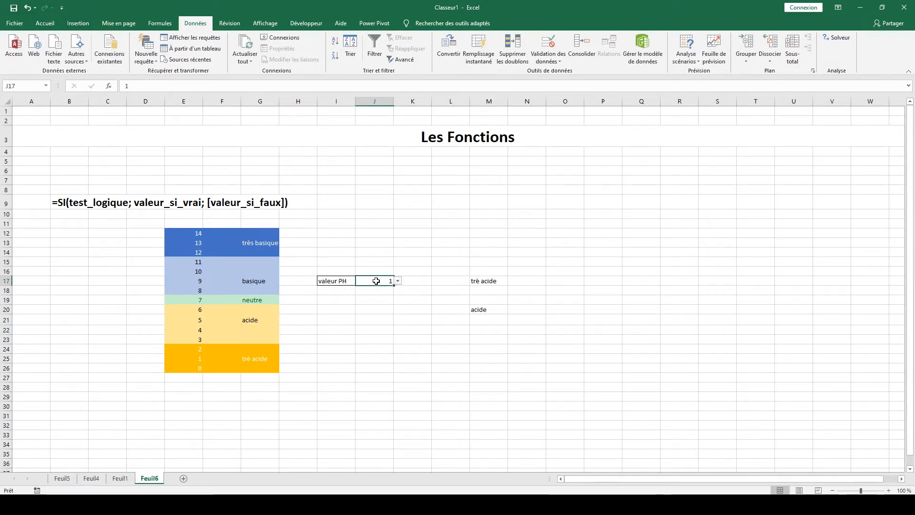
left_click(398, 282)
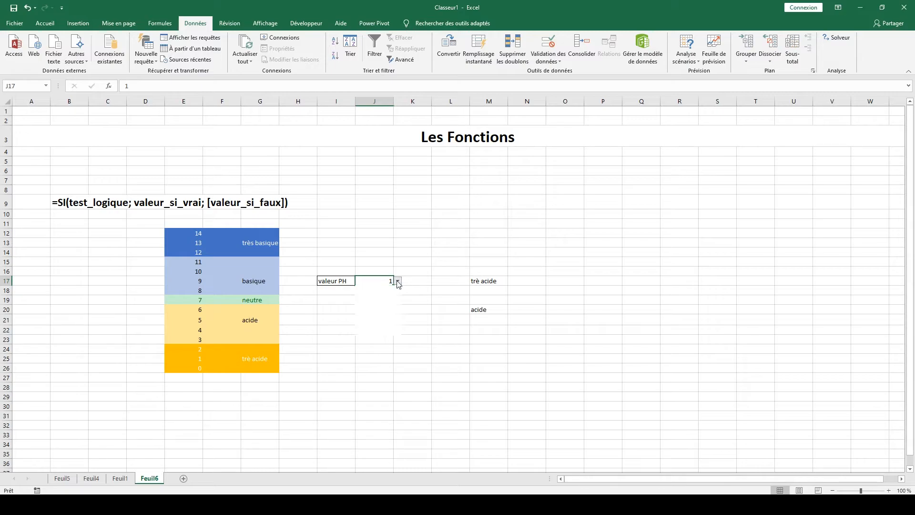
left_click(368, 297)
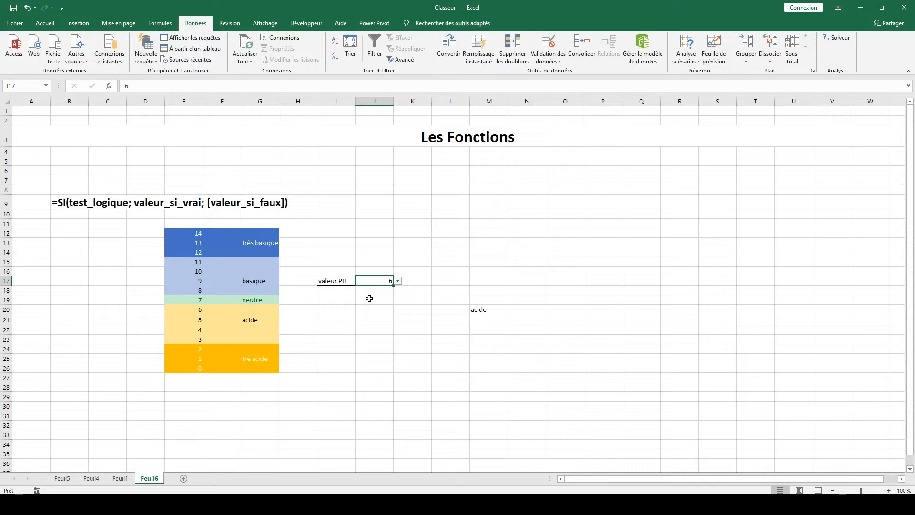
left_click(397, 281)
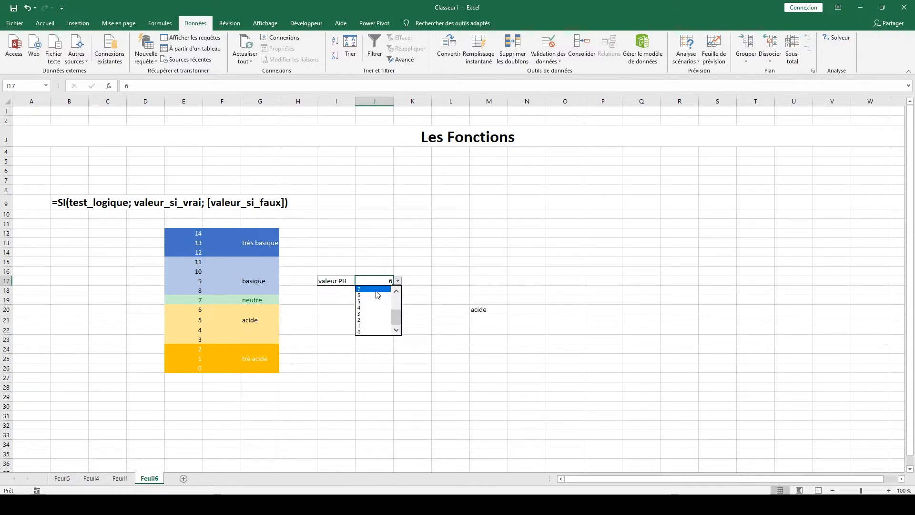
scroll(376, 301, "up", 2)
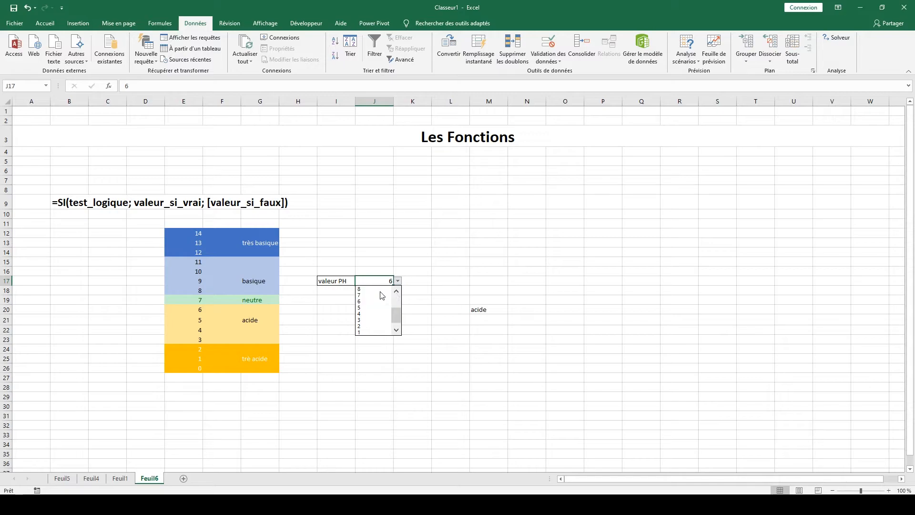
left_click(381, 294)
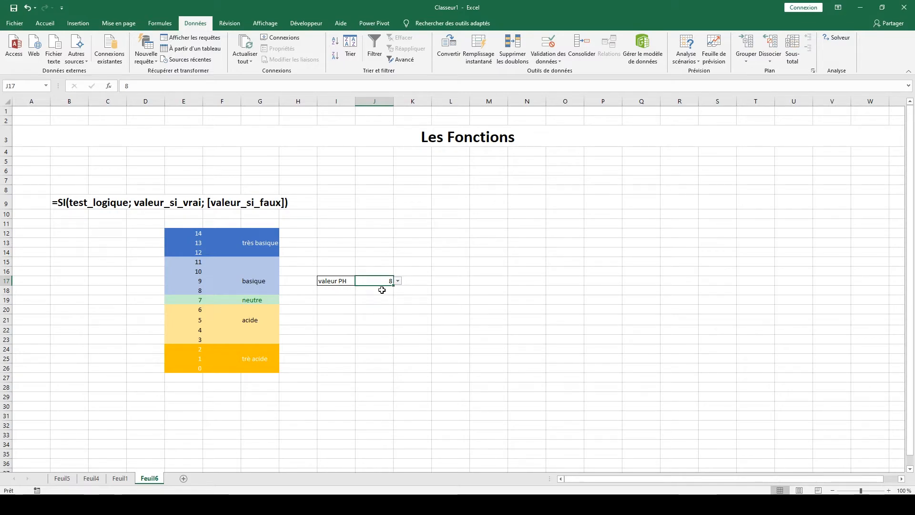
left_click(397, 281)
left_click(389, 320)
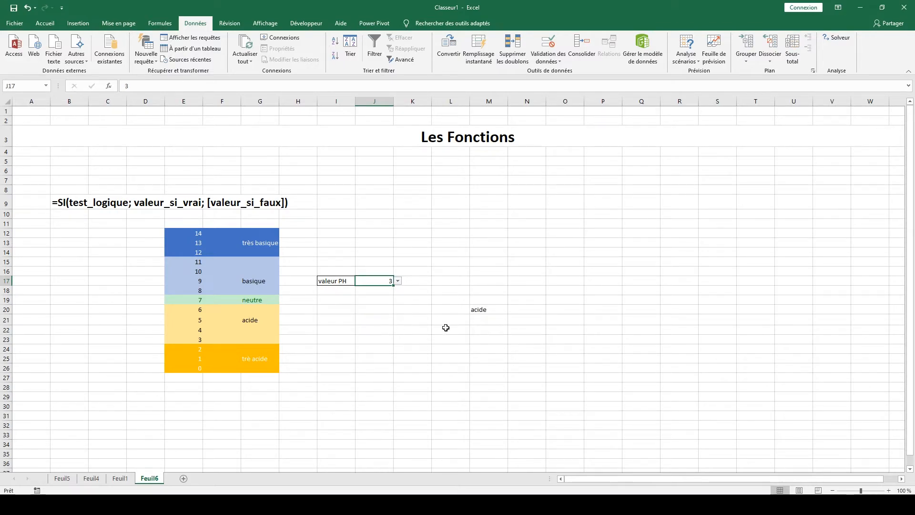
Nest a copy of M20's condition SI(J17<E19;G21;"") as the value_if_false of the formula in M17, and clear M20.
left_click(476, 310)
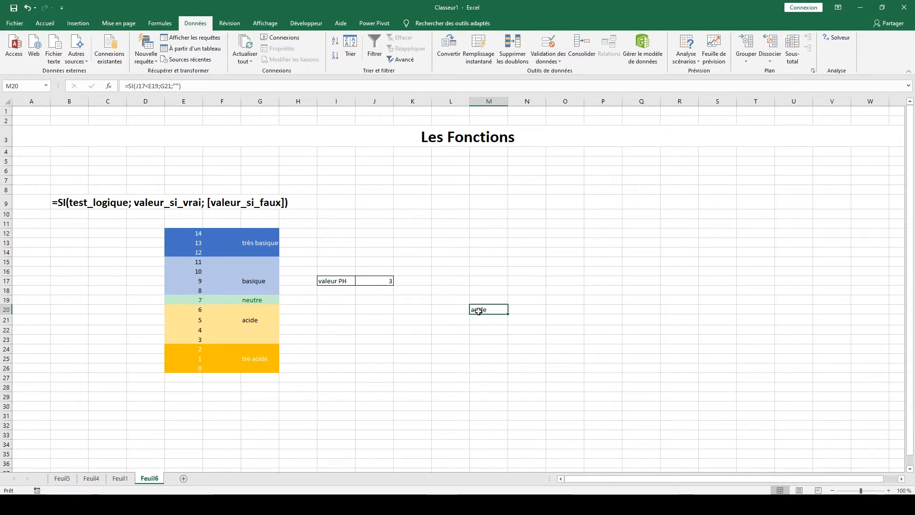
left_click_drag(182, 86, 130, 88)
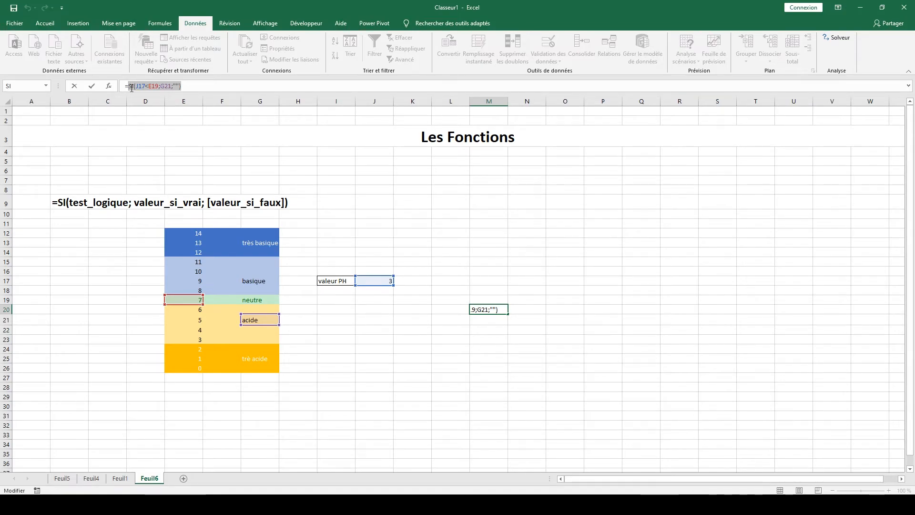
left_click(195, 85)
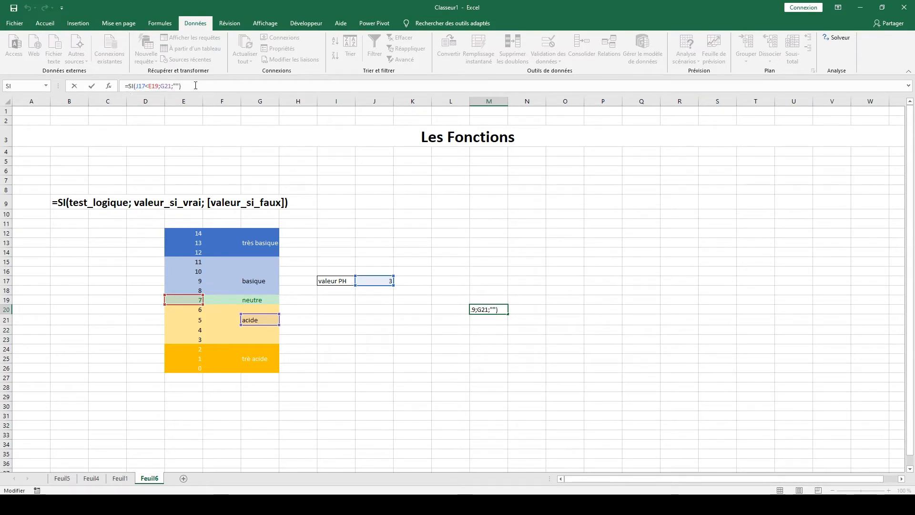
key("Escape")
left_click(475, 280)
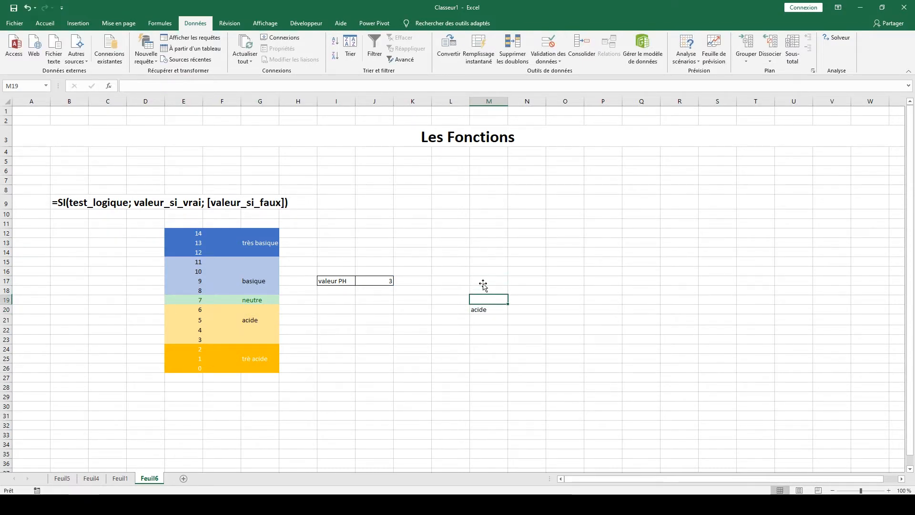
double_click(481, 280)
left_click(525, 281)
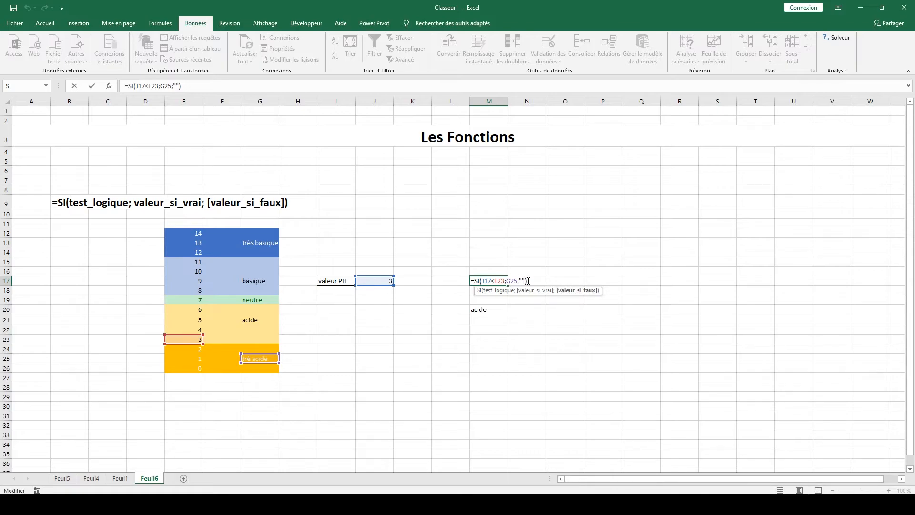
type("G21")
key("Return")
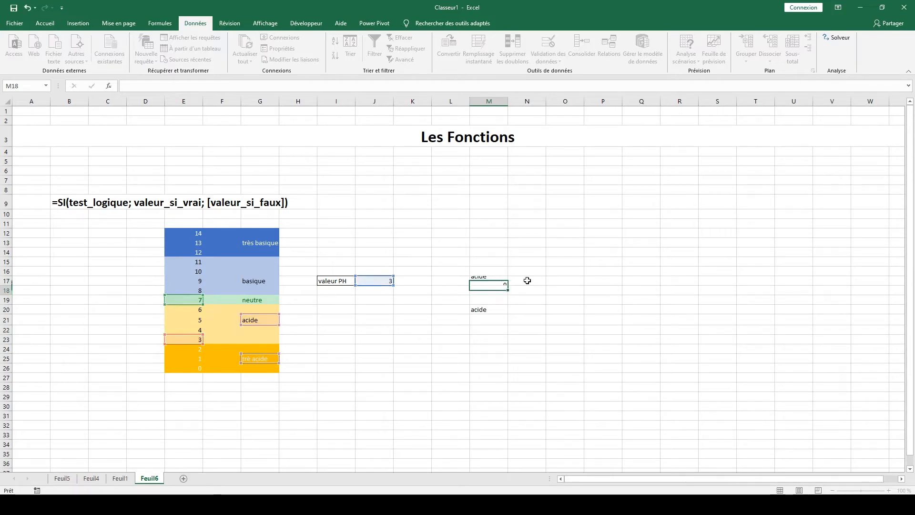
left_click(487, 311)
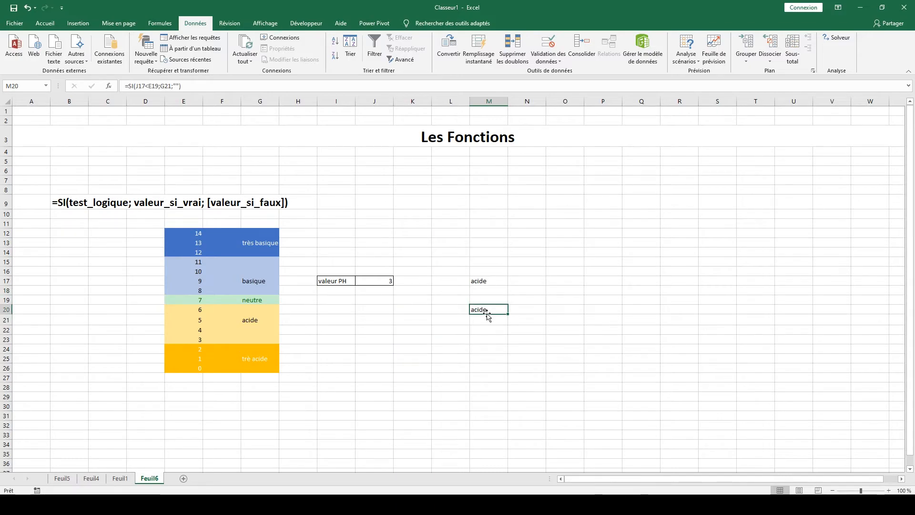
key("Delete")
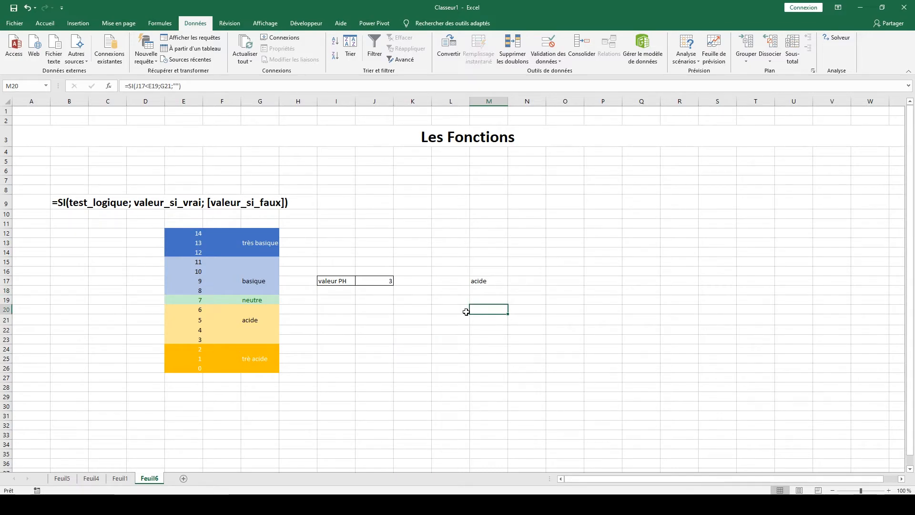
Test the nested formula in M17 by choosing pH values 0, 2, 3, 7 and 6 in J17.
left_click(380, 280)
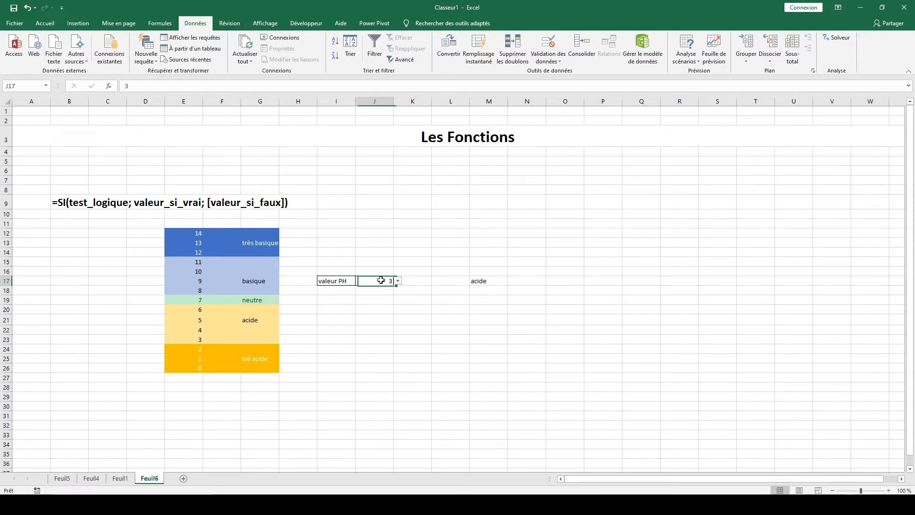
left_click(397, 281)
left_click(371, 328)
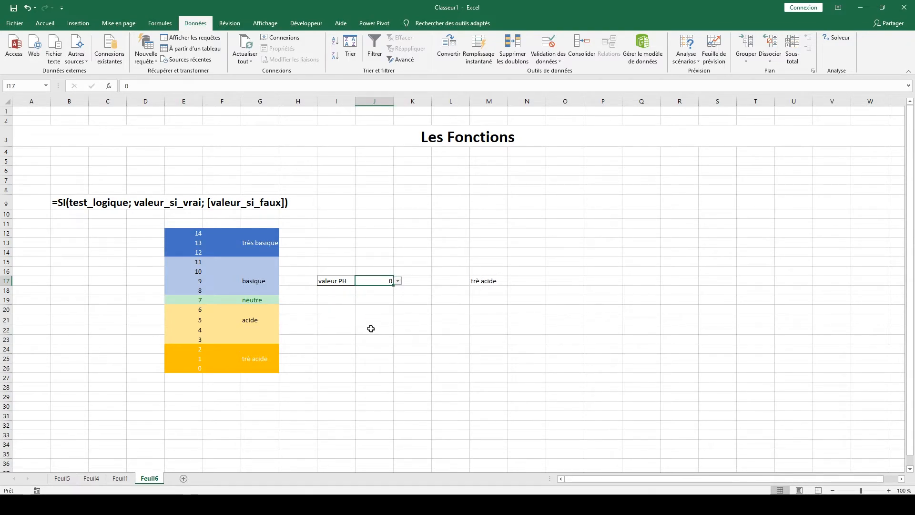
left_click(397, 281)
left_click(368, 316)
left_click(398, 281)
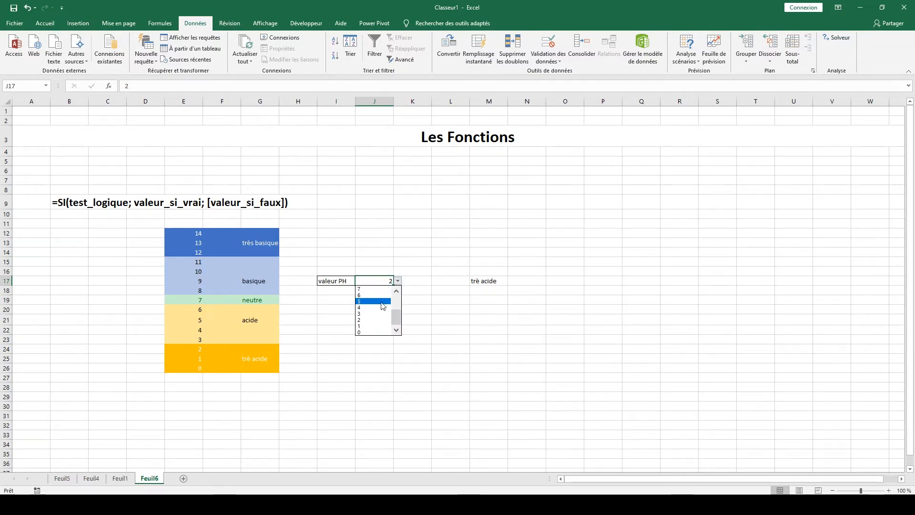
left_click(368, 305)
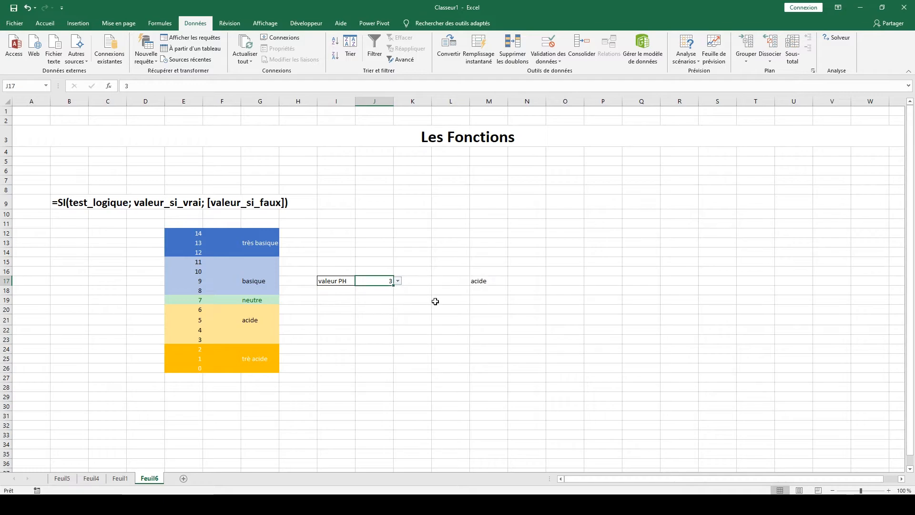
left_click(397, 280)
left_click(374, 300)
left_click(398, 281)
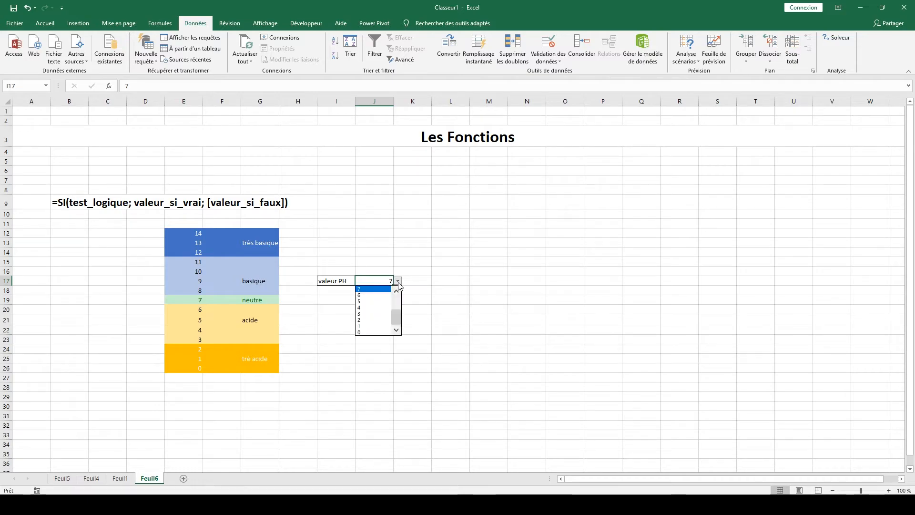
left_click(374, 295)
Begin an SI formula in M20 whose logical test checks J17 for equality, as =SI(J17=.
left_click(436, 317)
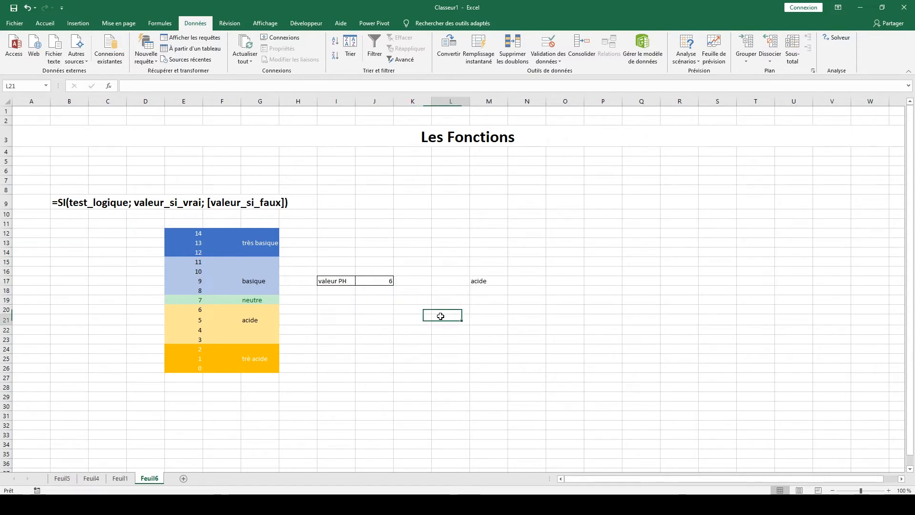
left_click(493, 317)
left_click(487, 308)
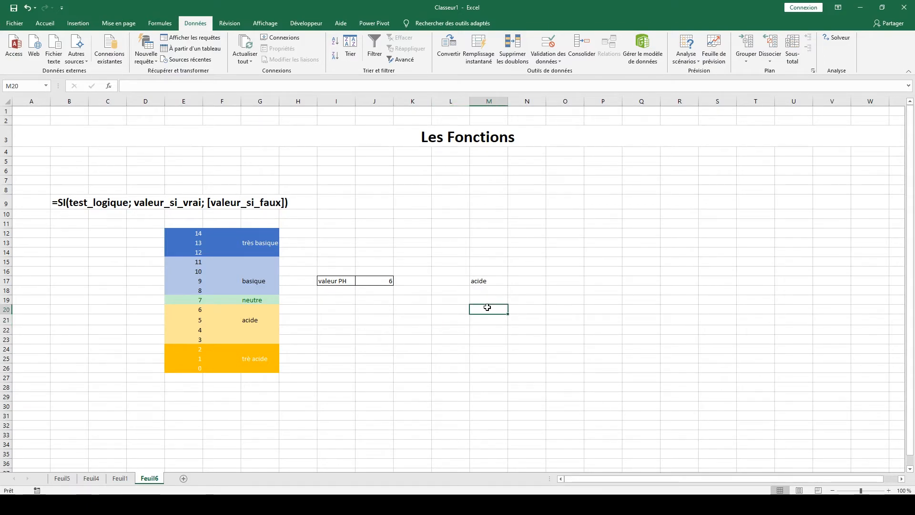
type("=si")
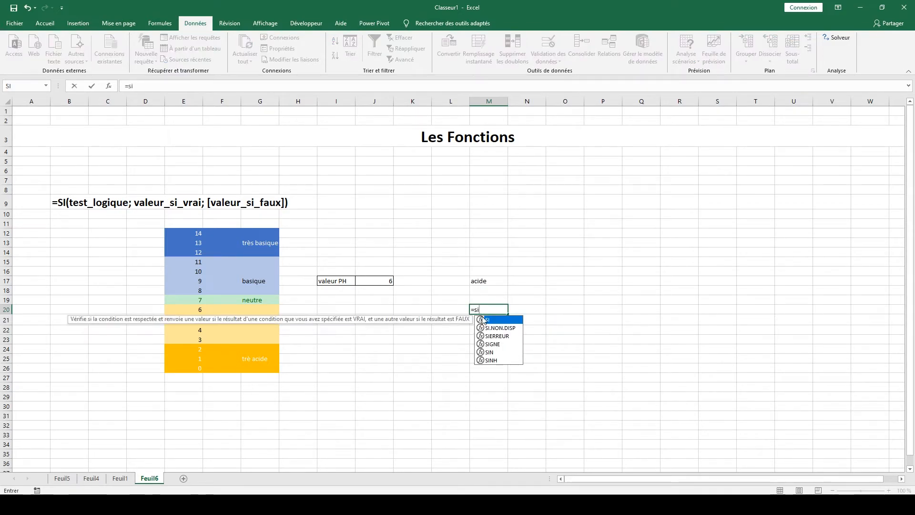
double_click(482, 319)
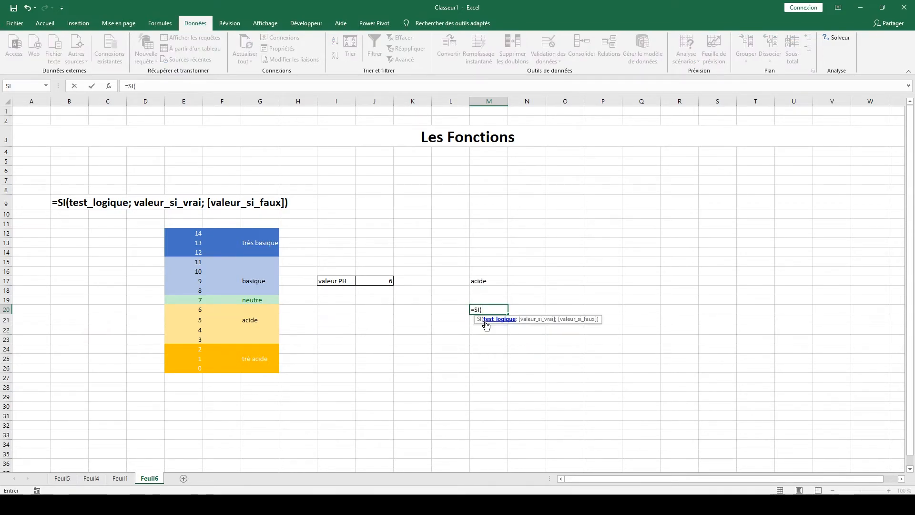
left_click(370, 282)
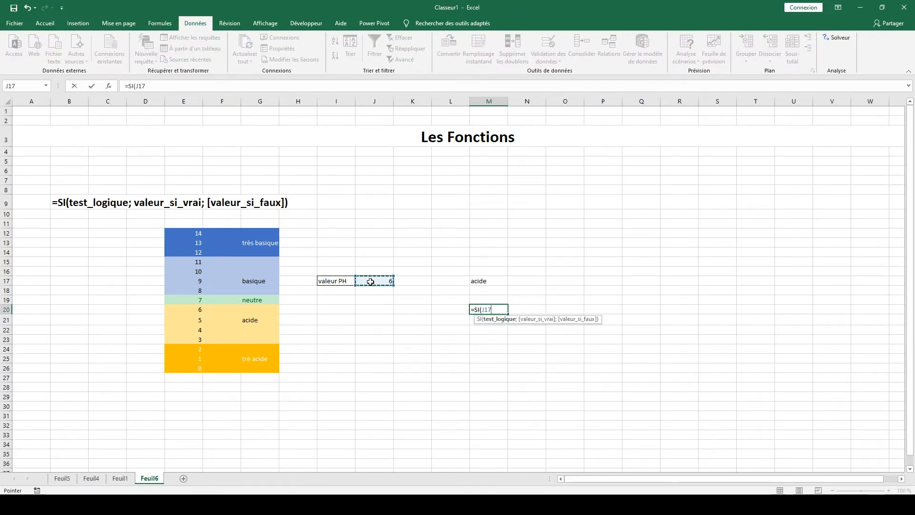
type("=")
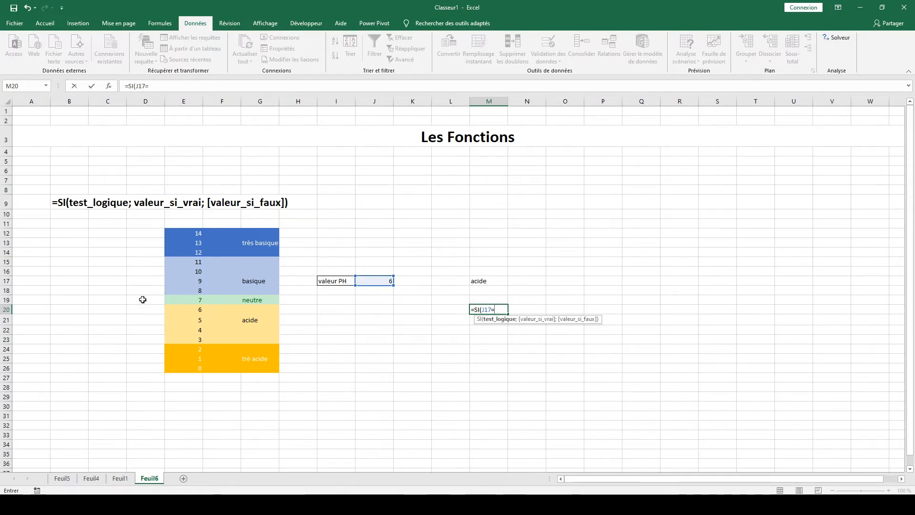
left_click(250, 300)
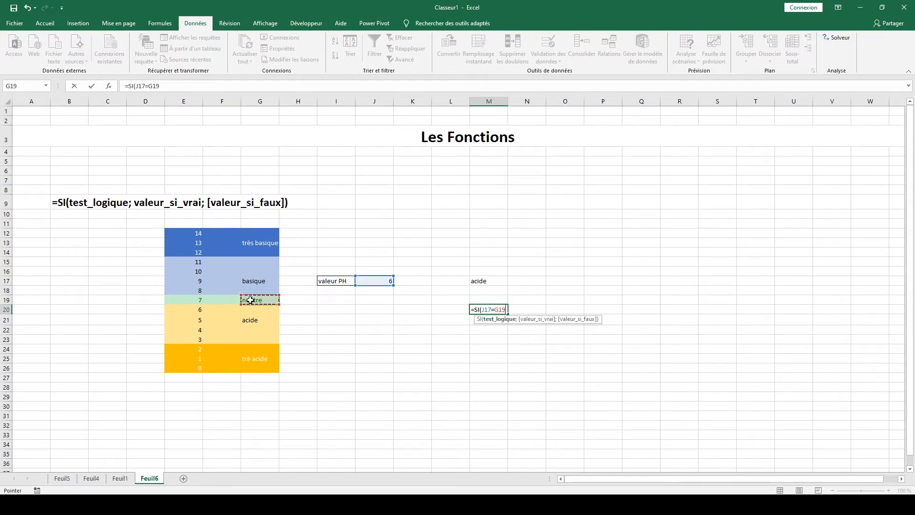
type(";")
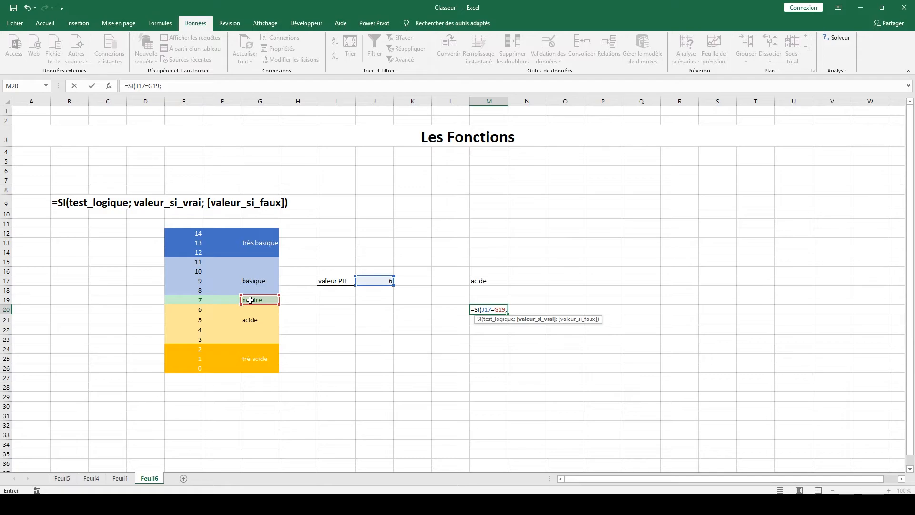
key("BackSpace")
key("BackSpace")
key("BackSpace")
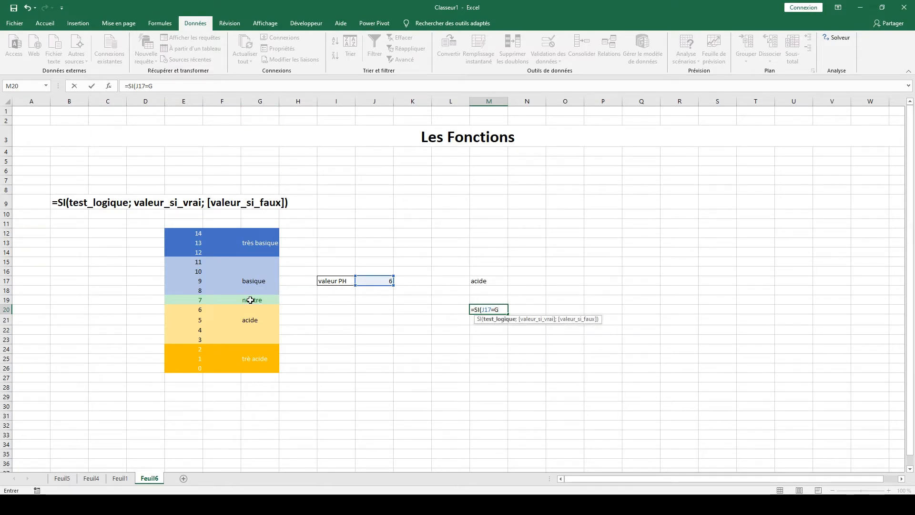
Complete the formula in M20 as =SI(J17=E19;G19;"") to classify pH 7 as neutral.
left_click(200, 297)
type(";")
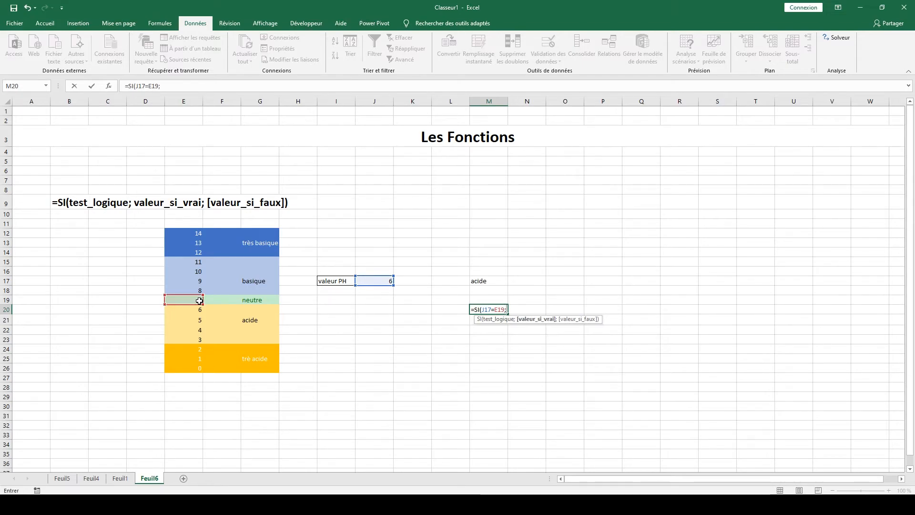
left_click(247, 301)
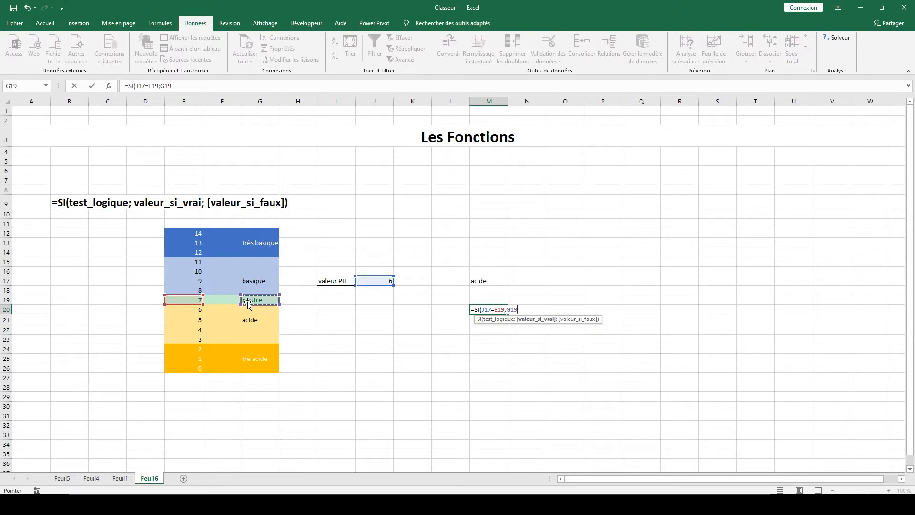
type(";\"\"")
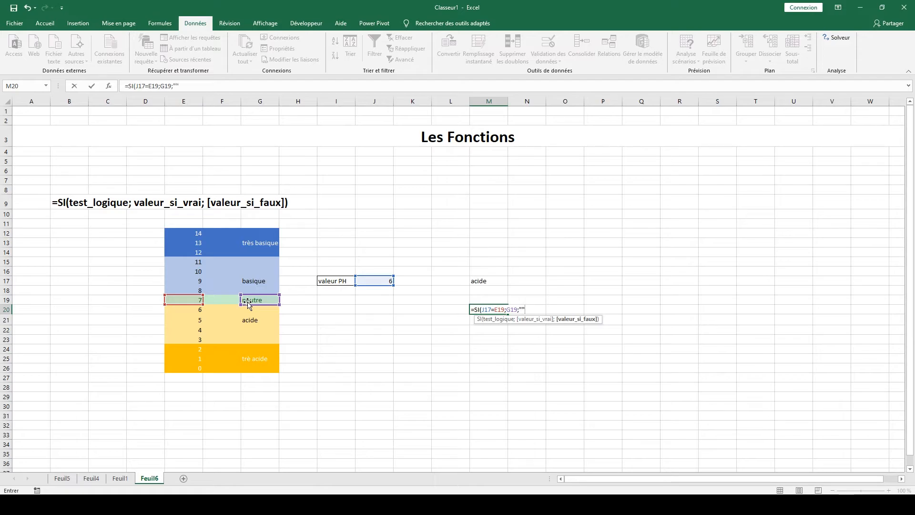
key("Return")
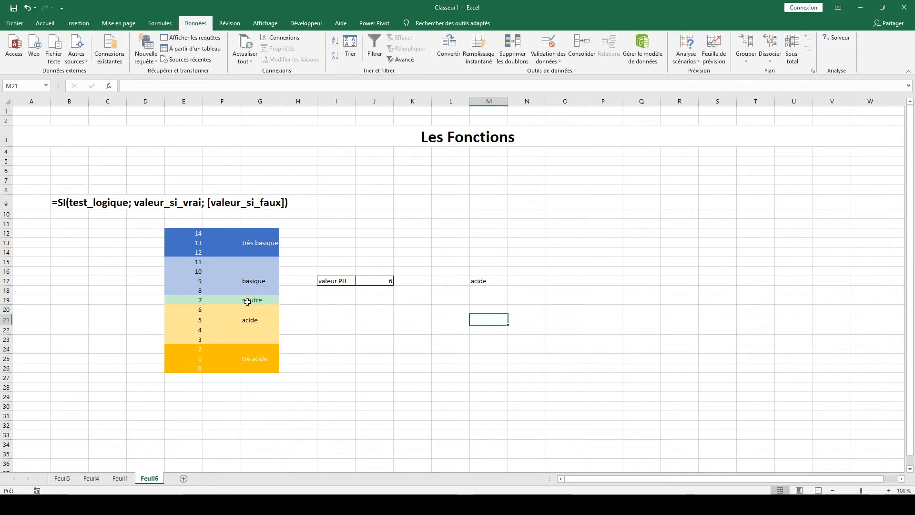
Test the neutral condition in M20 by choosing pH value 7 in J17.
left_click(369, 281)
left_click(398, 282)
left_click(384, 295)
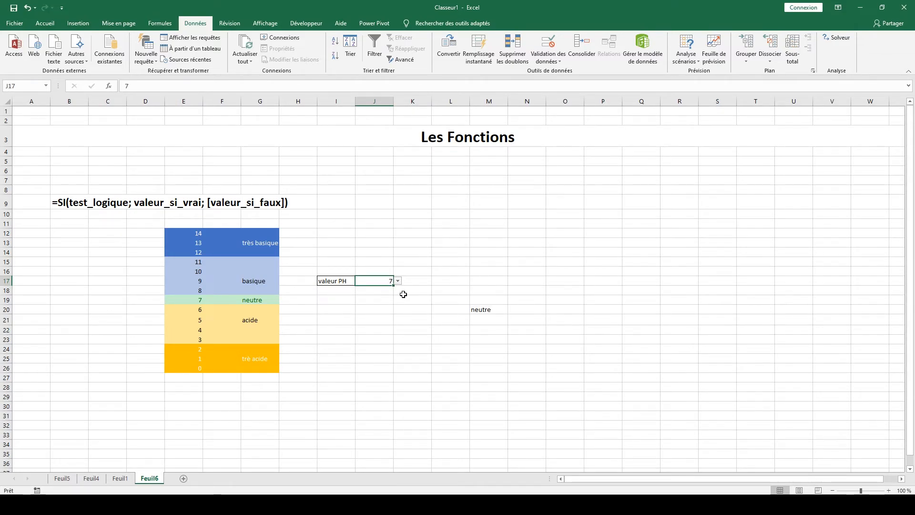
Copy the formula text SI(J17=E19;G19;"") from M20 without its leading equals sign, leaving the cell as it is.
left_click(481, 310)
left_click_drag(181, 86, 130, 88)
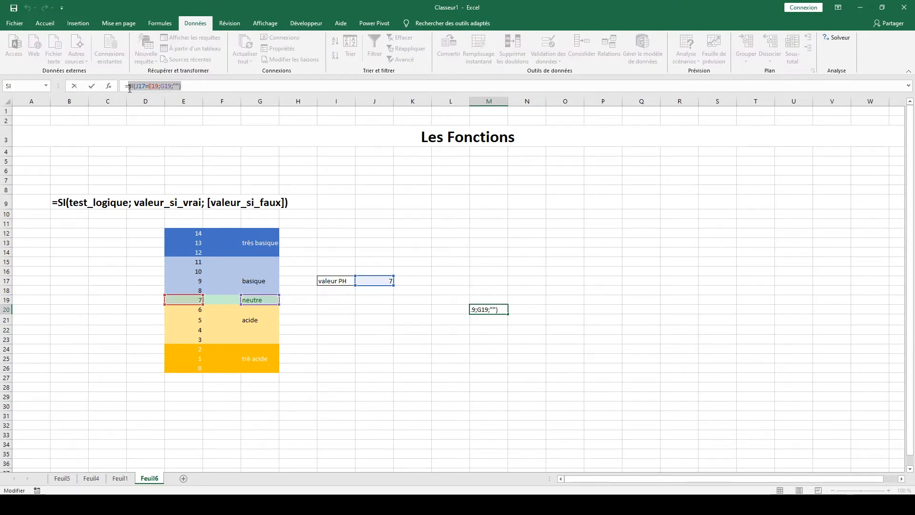
key("Escape")
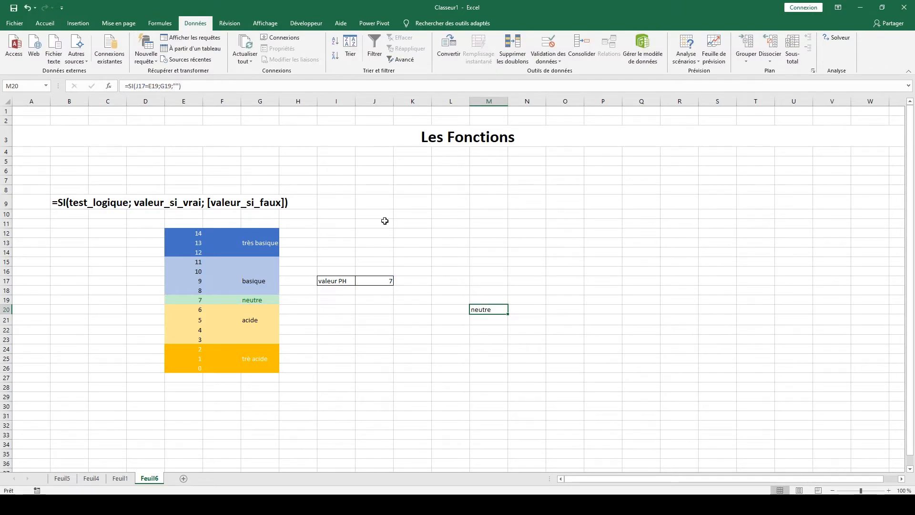
Set the pH value in J17 to 4 from its validation list.
left_click(375, 282)
left_click(398, 281)
left_click(387, 308)
Replace the empty-text argument of the inner SI in M17 with the copied condition SI(J17=E19;G19;"").
left_click(490, 279)
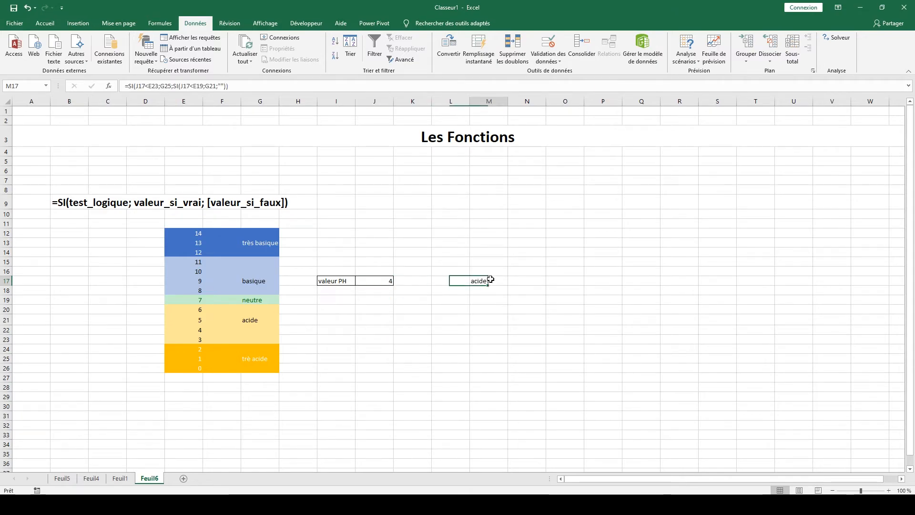
left_click(221, 86)
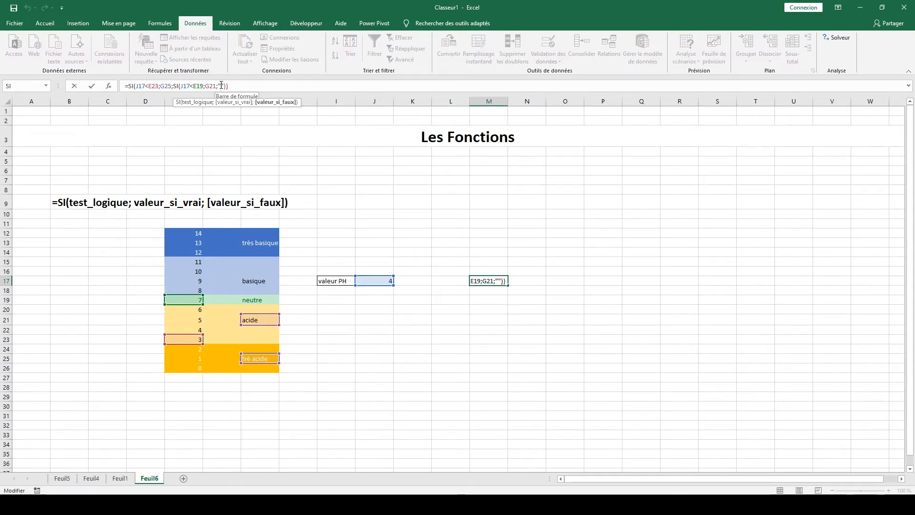
key("BackSpace")
key("Delete")
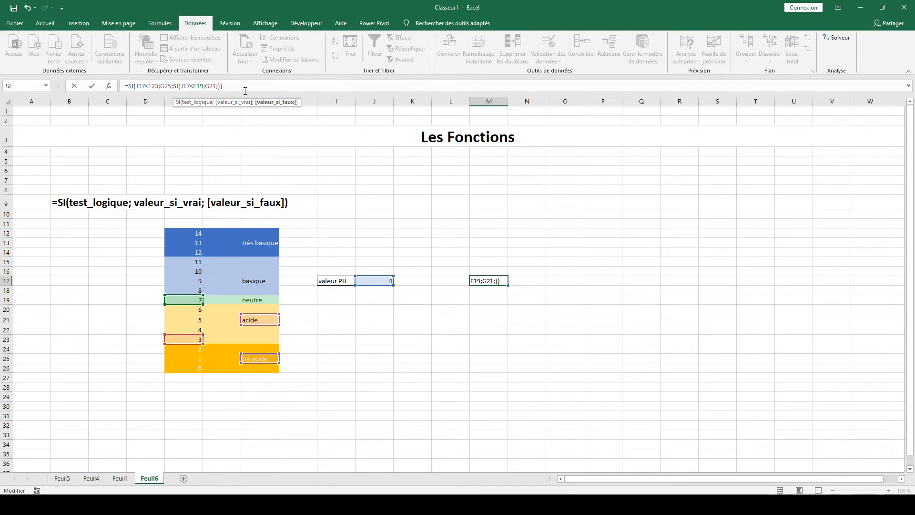
type("SI(J17=E19;G19;\"\")")
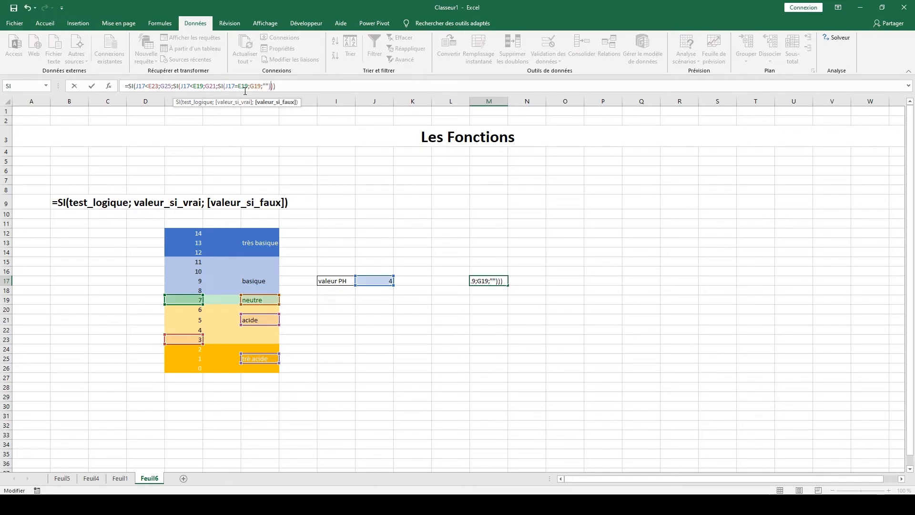
key("Return")
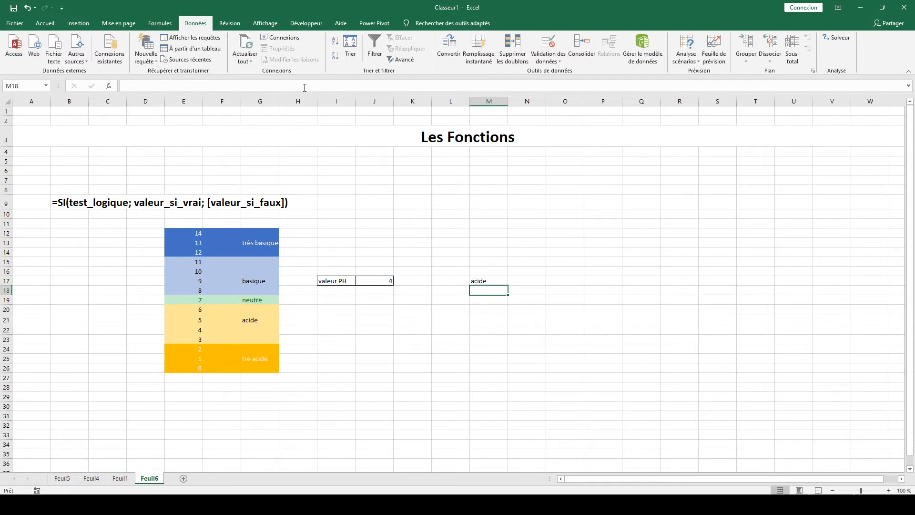
Test the nested formula in M17 by choosing pH value 7 in J17.
left_click(372, 280)
left_click(398, 281)
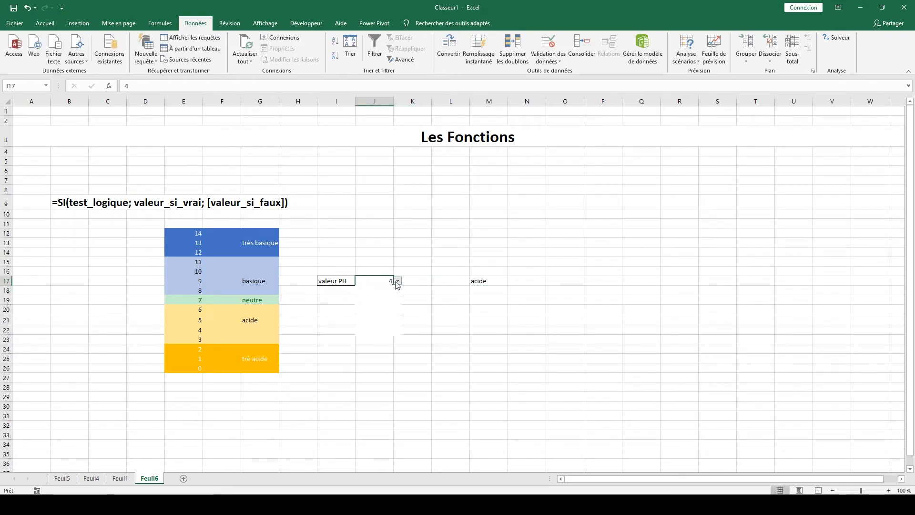
left_click(375, 289)
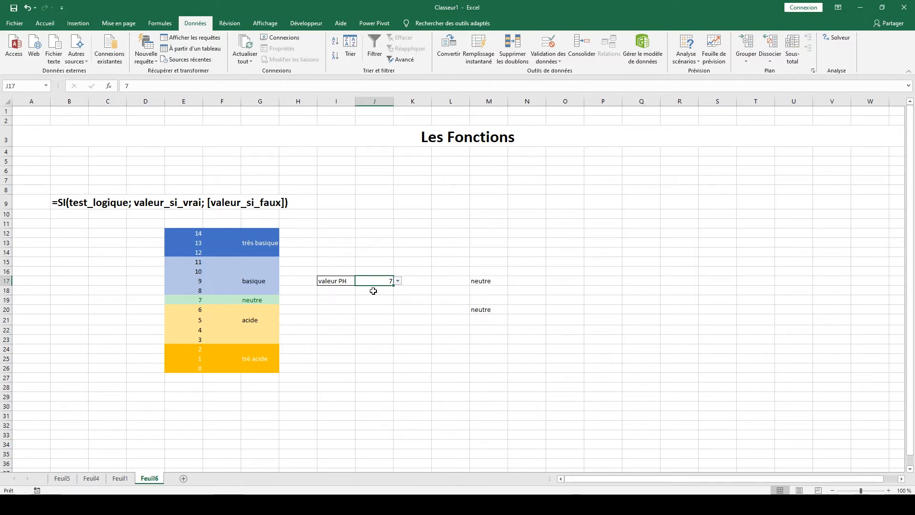
left_click(411, 290)
Replace the draft in M20 with the basic/very basic condition =SI(J17<E14;G17;G13).
left_click(483, 310)
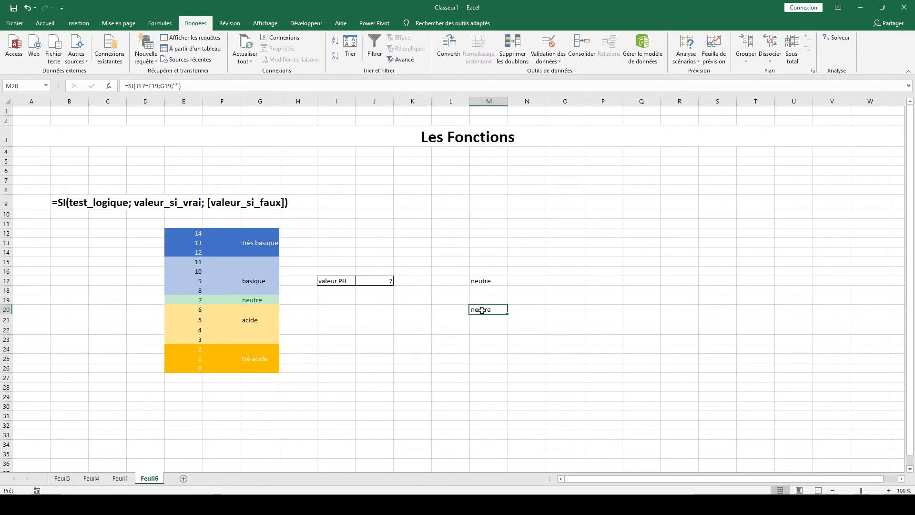
key("Delete")
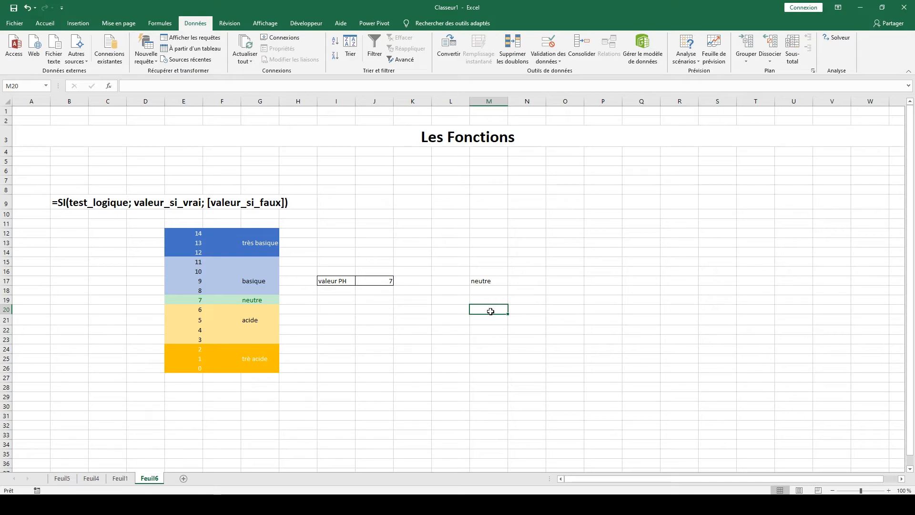
type("=")
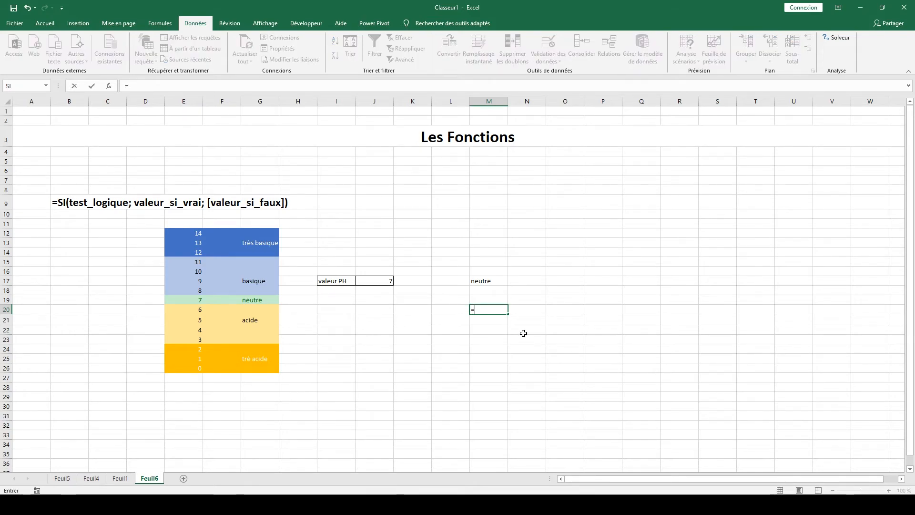
type("si")
double_click(511, 320)
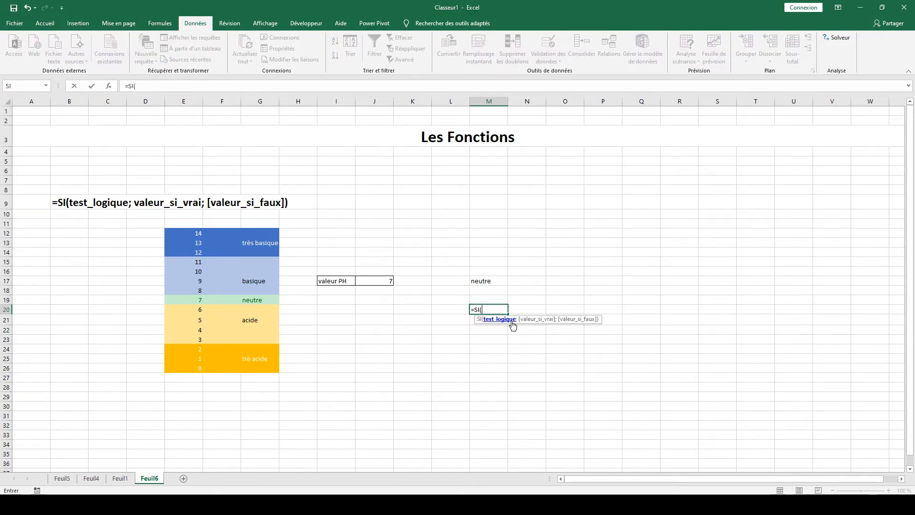
left_click(393, 281)
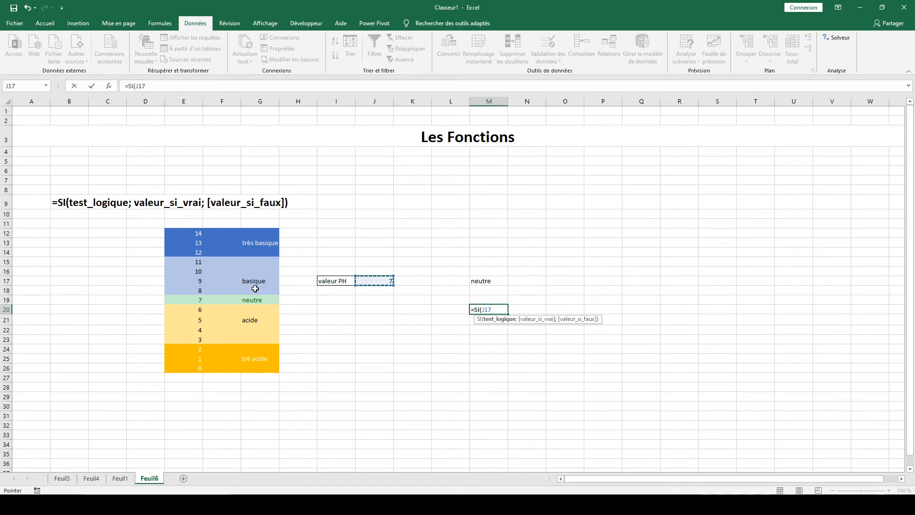
type("<")
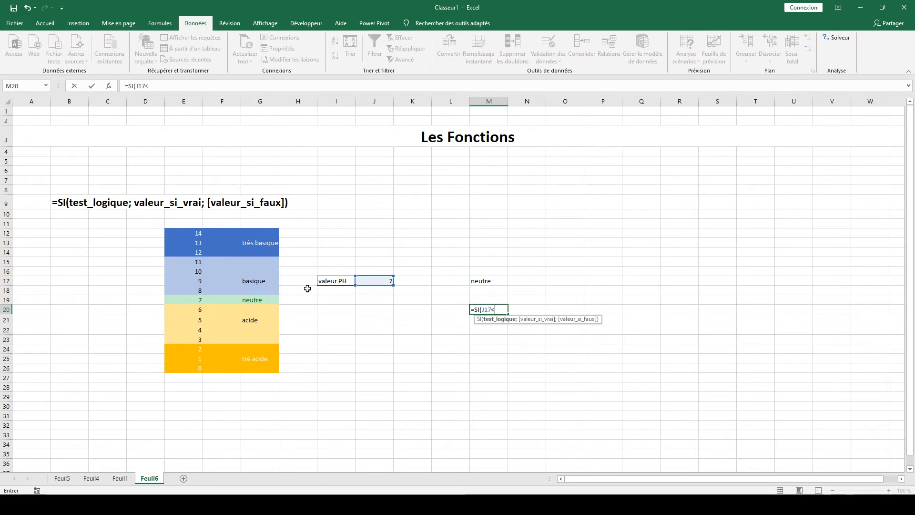
left_click(191, 252)
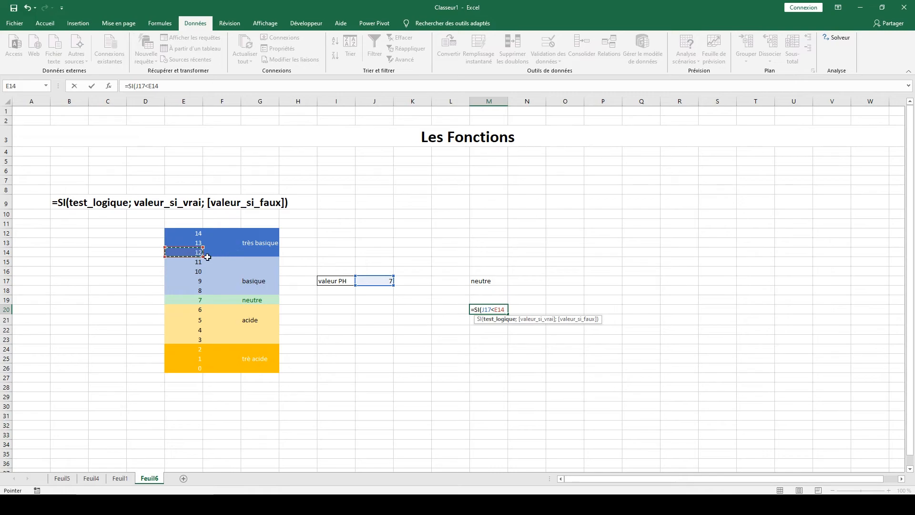
type(";")
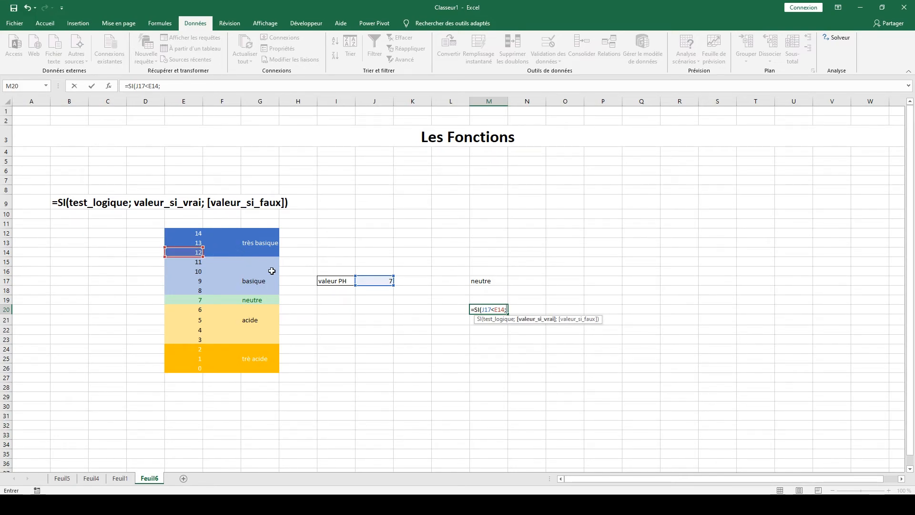
left_click(254, 281)
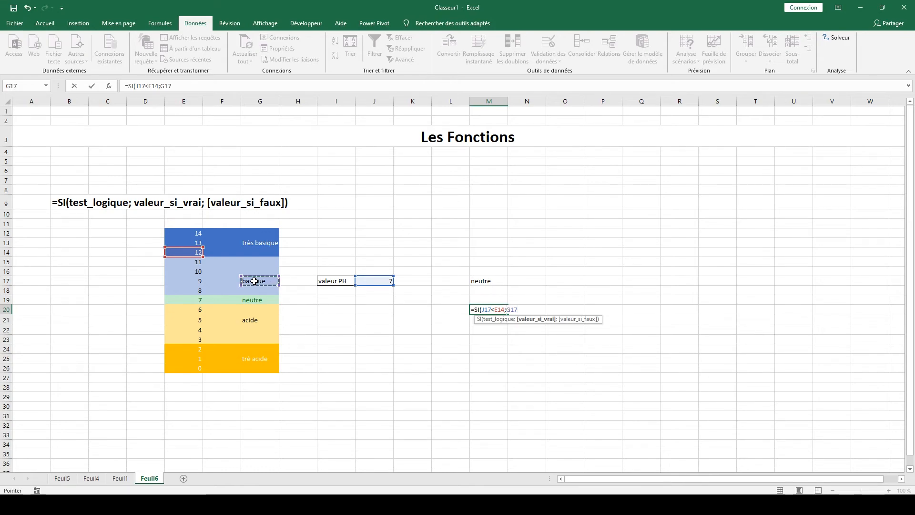
type(";")
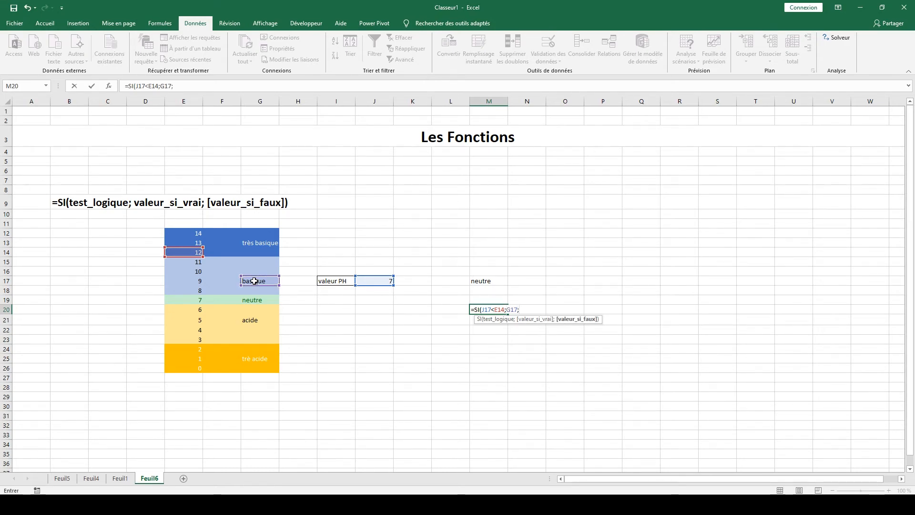
left_click(258, 244)
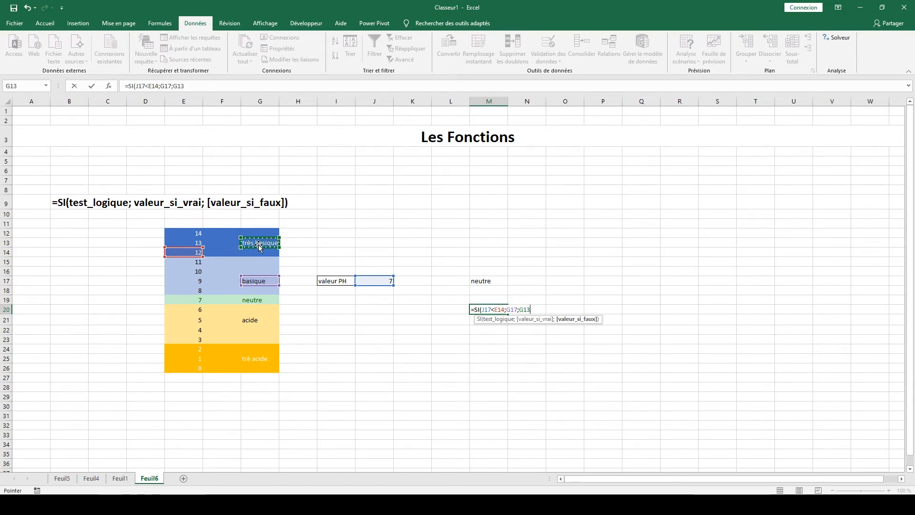
key("Return")
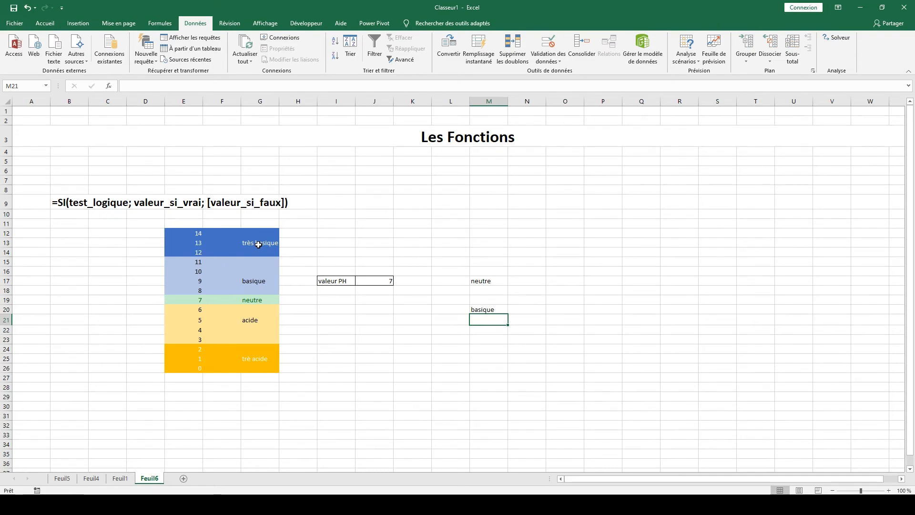
Test the M20 condition by choosing pH value 12 from the validation list in J17.
left_click(364, 281)
left_click(398, 281)
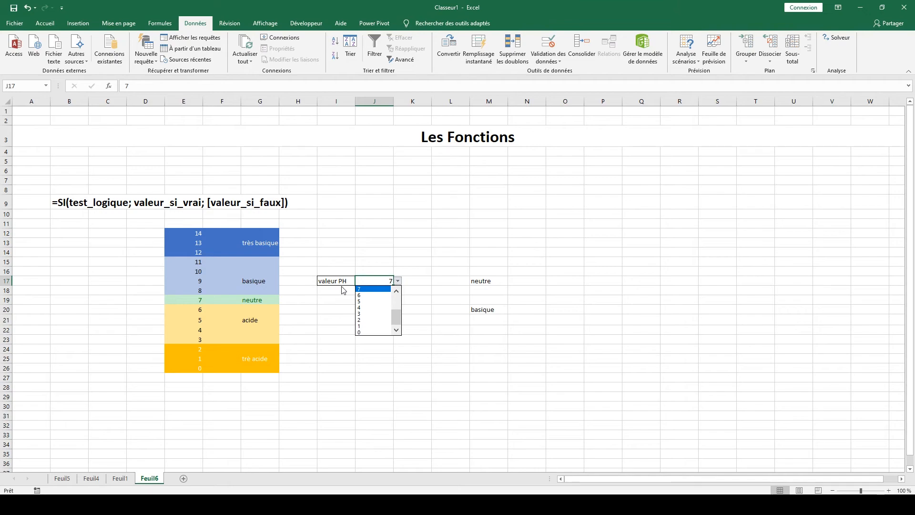
left_click_drag(398, 317, 398, 304)
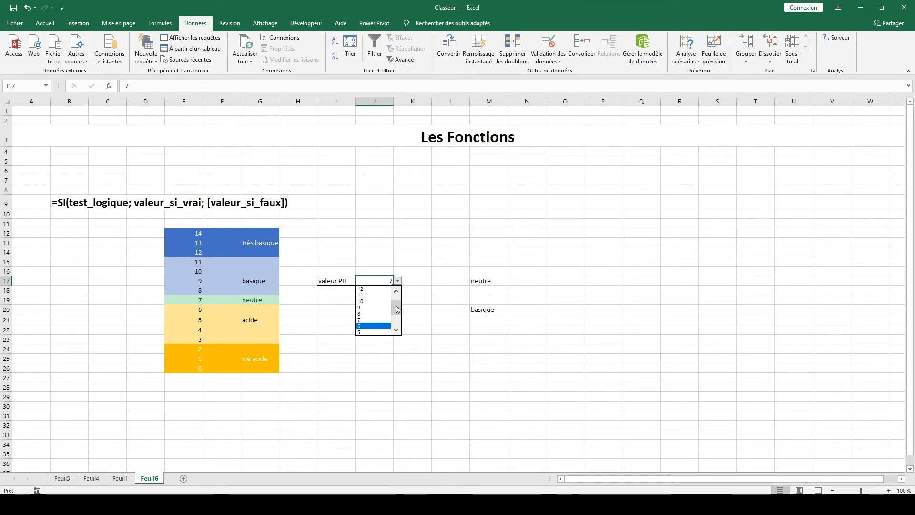
left_click(377, 290)
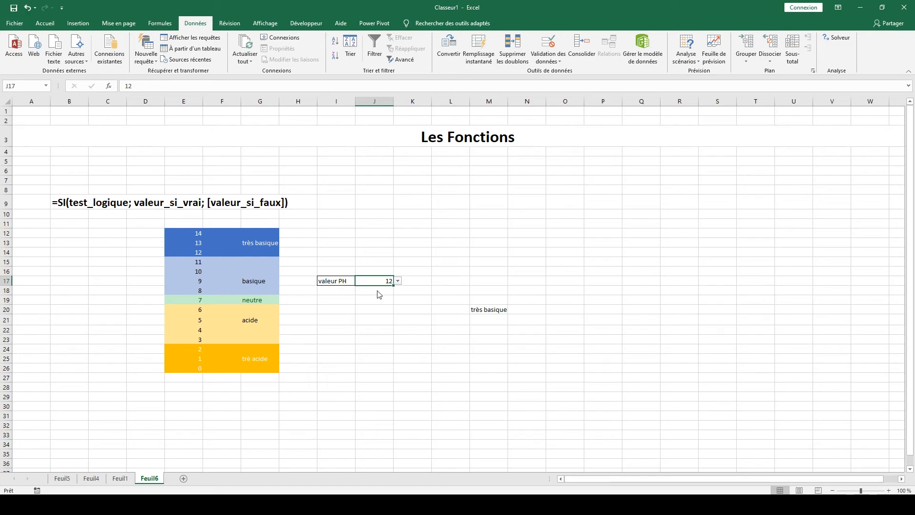
Copy the formula text SI(J17<E14;G17;G13) from M20 without its leading equals sign, leaving the cell as it is.
left_click(496, 308)
left_click_drag(188, 86, 131, 87)
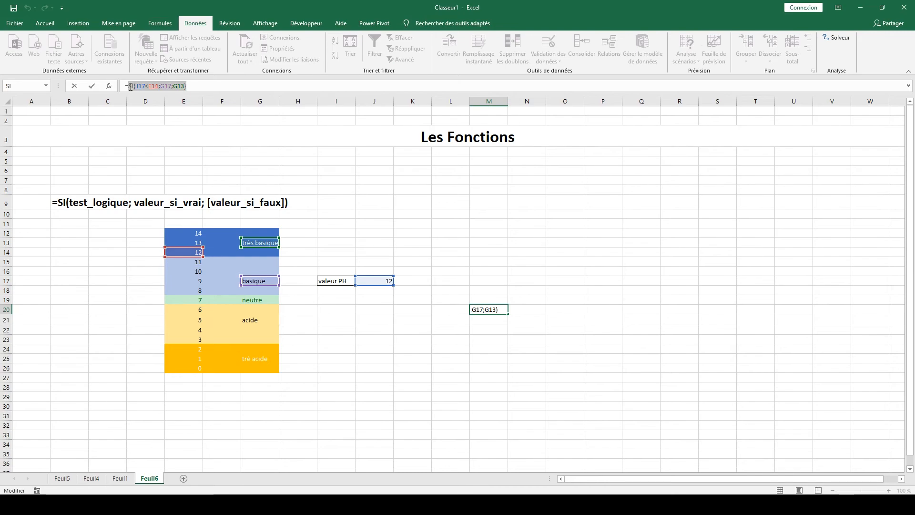
key("Escape")
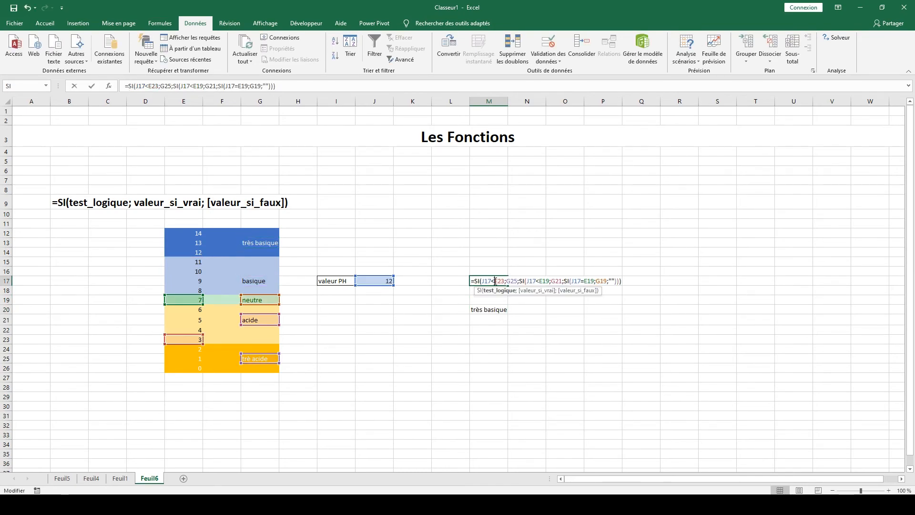
Replace the empty-text argument of the innermost SI in M17 with the copied condition SI(J17<E14;G17;G13).
left_click(613, 282)
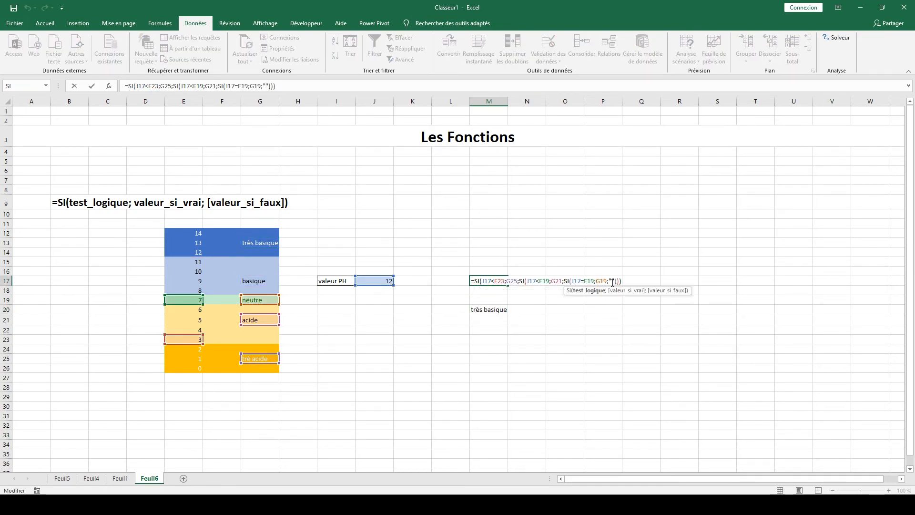
key("BackSpace")
key("BackSpace")
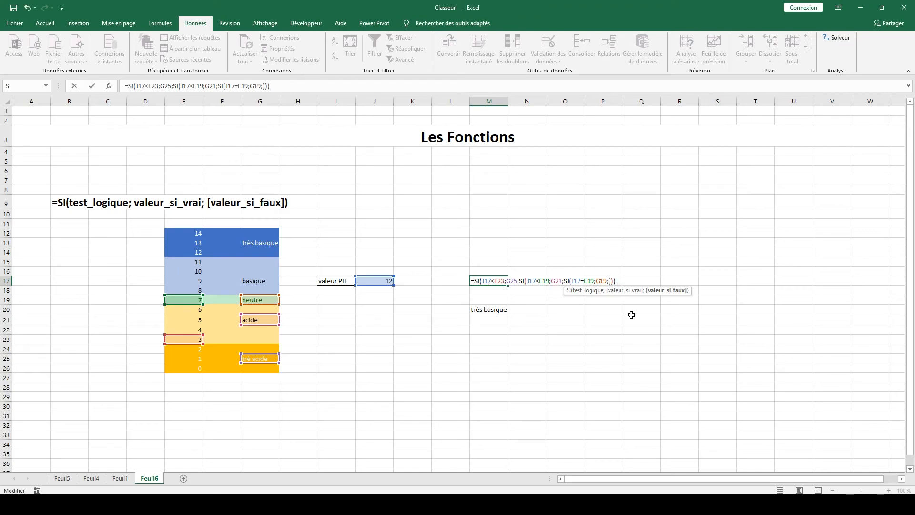
key("ctrl+v")
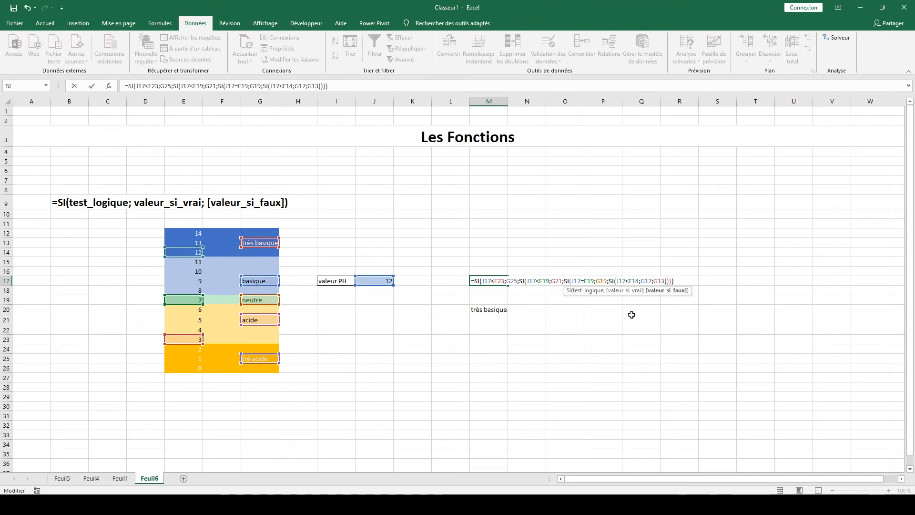
key("Return")
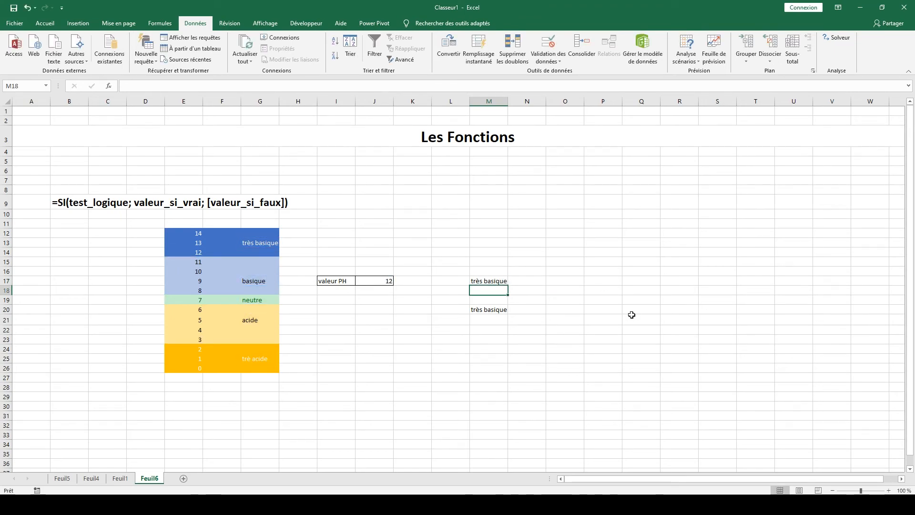
Clear the draft formula in M20 and test M17 with pH values 1 and 3 in J17.
left_click(483, 310)
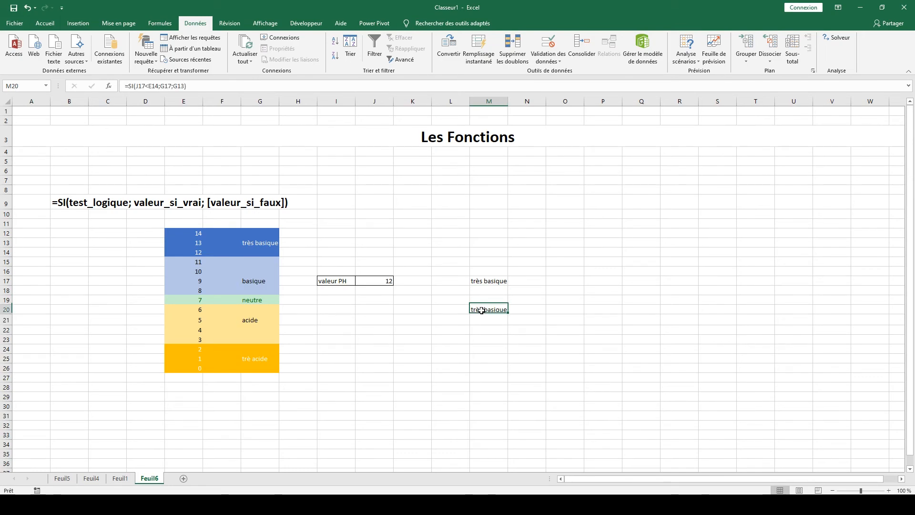
left_click(451, 344)
left_click(373, 282)
left_click(397, 281)
scroll(399, 329, "down", 3)
left_click(371, 327)
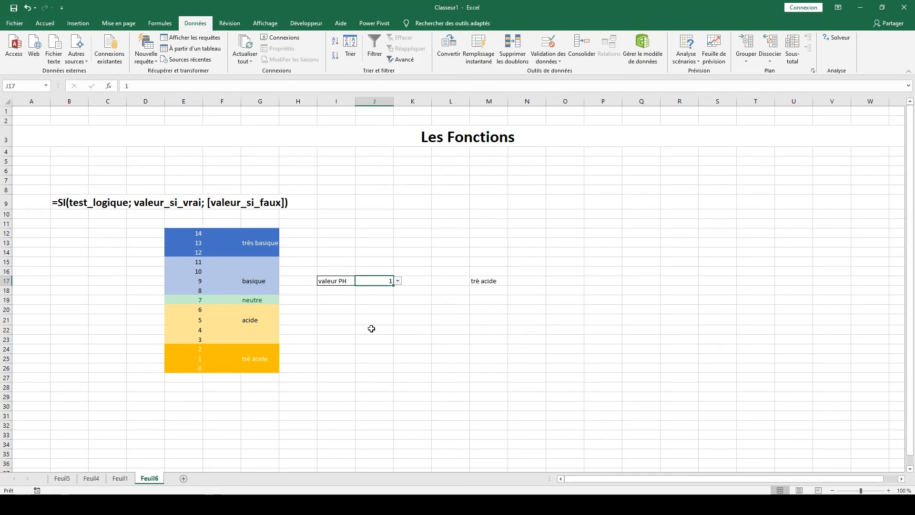
left_click(397, 281)
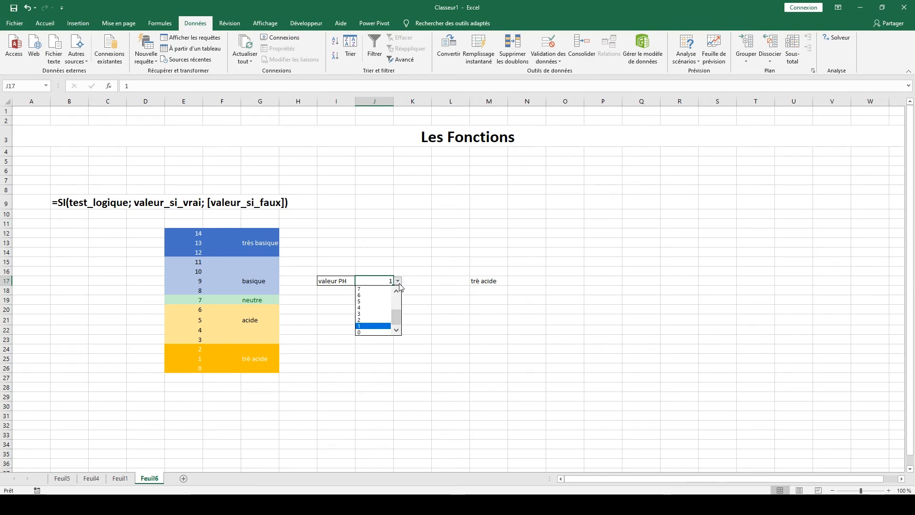
left_click(380, 315)
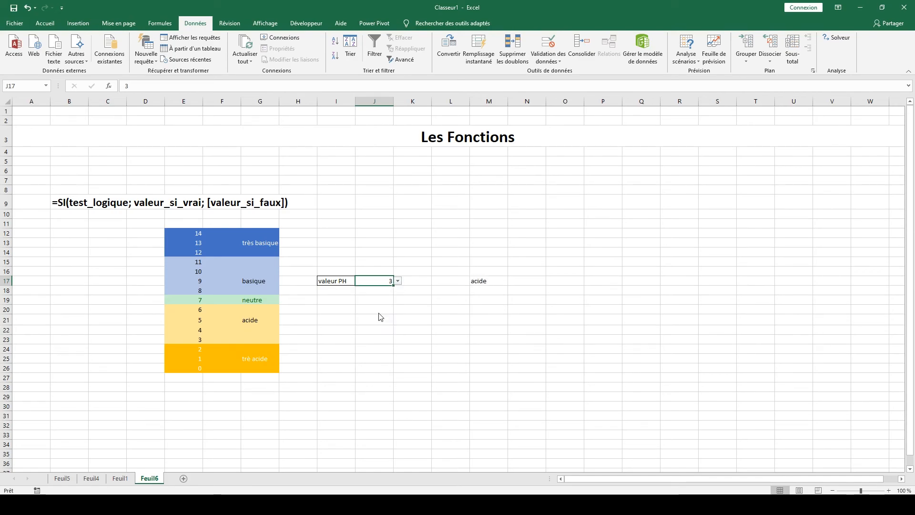
Test the M17 formula with pH values 7, 9 and 14 in J17, leaving 14 selected.
left_click(397, 280)
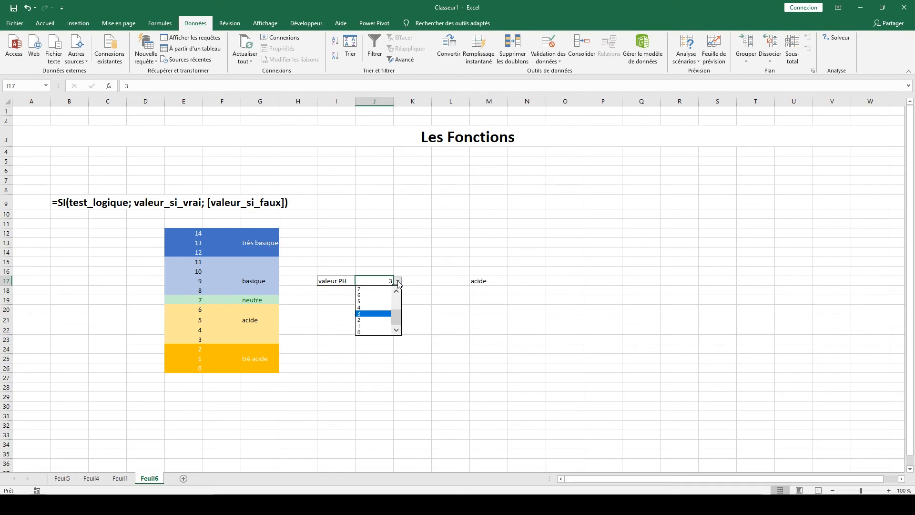
left_click(380, 290)
left_click(397, 281)
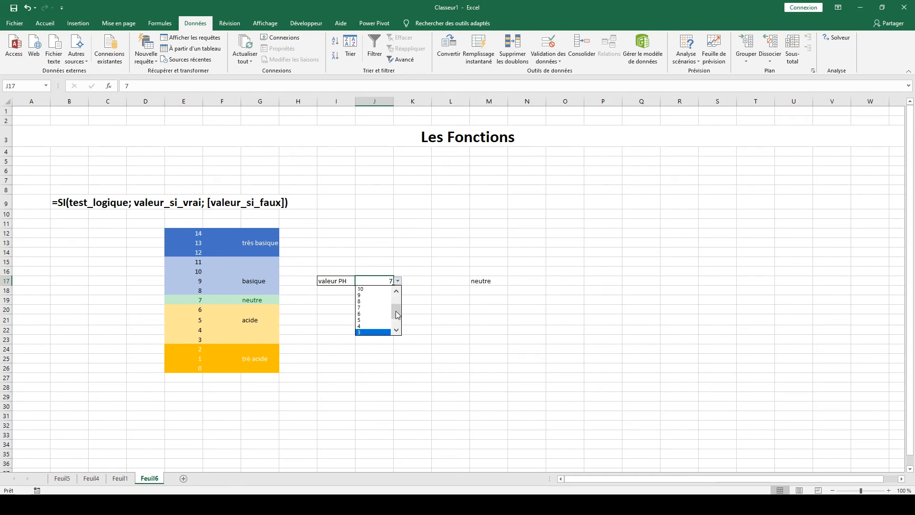
left_click(376, 296)
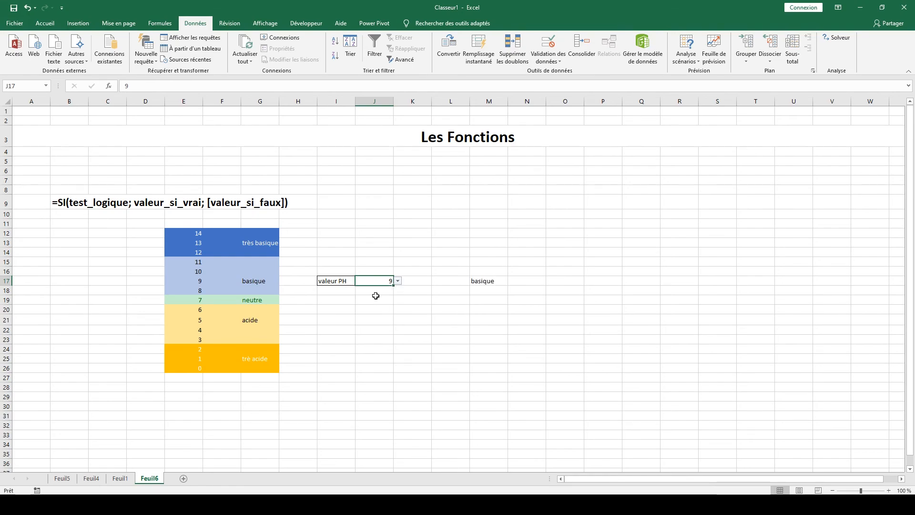
left_click(397, 282)
scroll(395, 315, "up", 2)
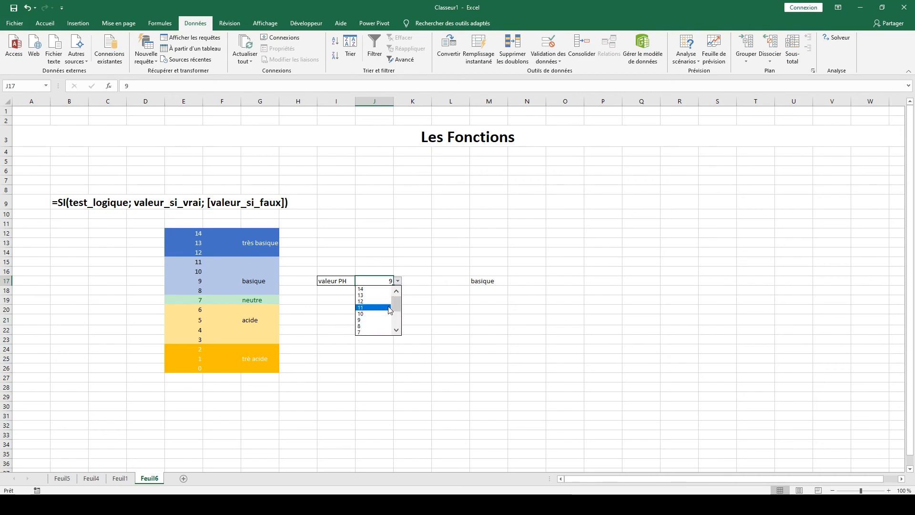
left_click(379, 289)
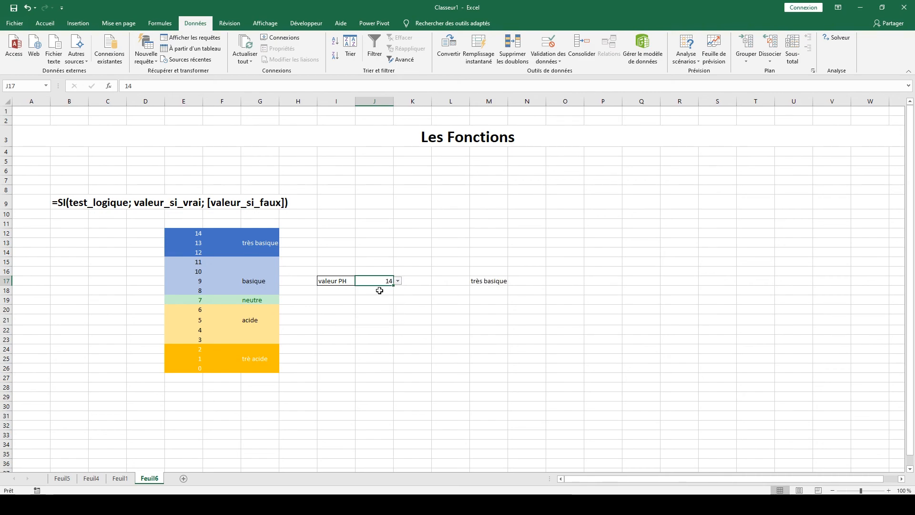
left_click(468, 304)
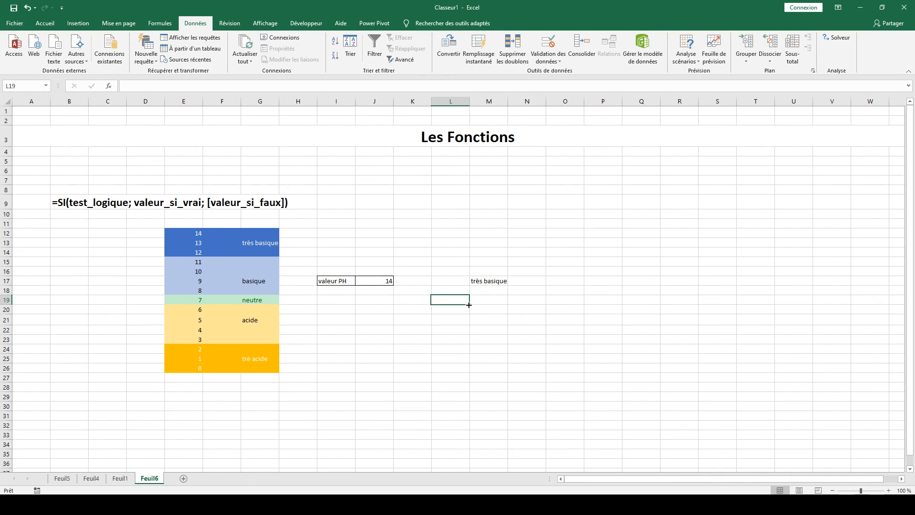
Copy the complete M17 formula, including its equals sign, and paste it into O17 as text after a leading apostrophe.
left_click(479, 281)
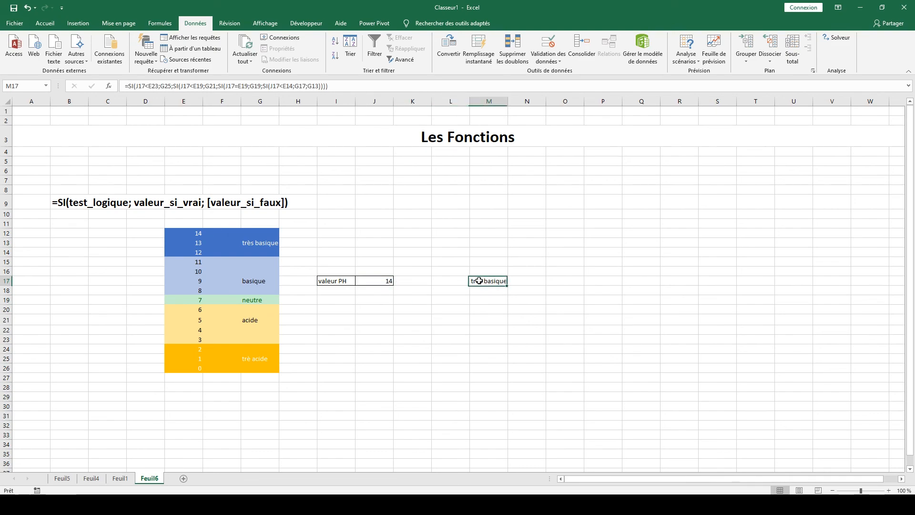
left_click_drag(328, 85, 126, 84)
key("Escape")
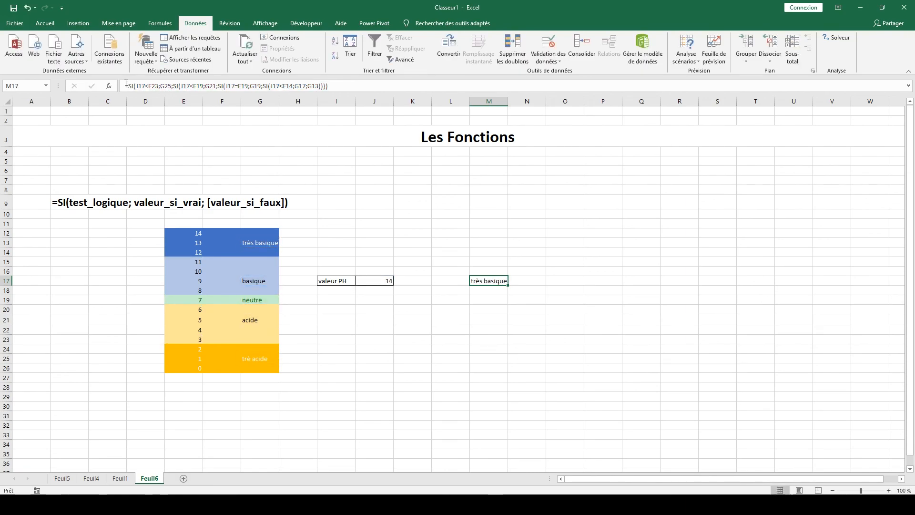
left_click(566, 281)
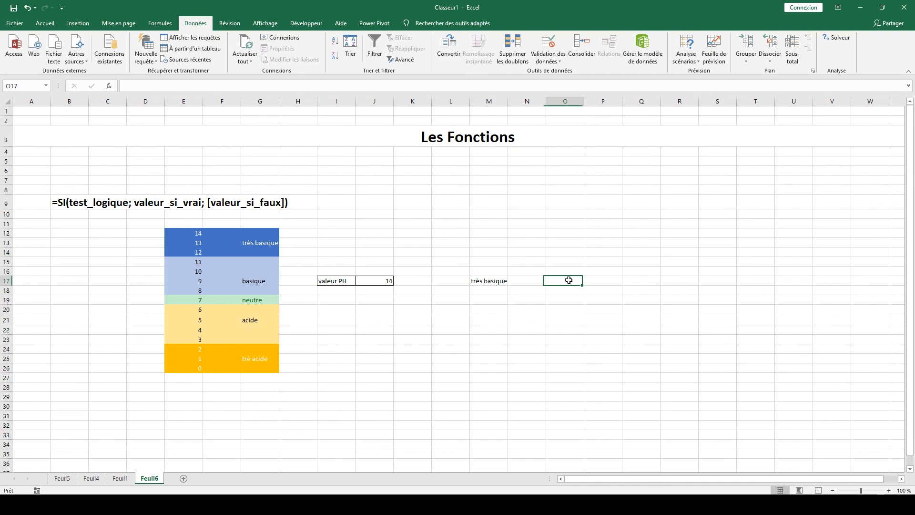
type("'")
key("ctrl+v")
key("Return")
Format the formula text in O17 in bold at font size 18.
left_click(569, 280)
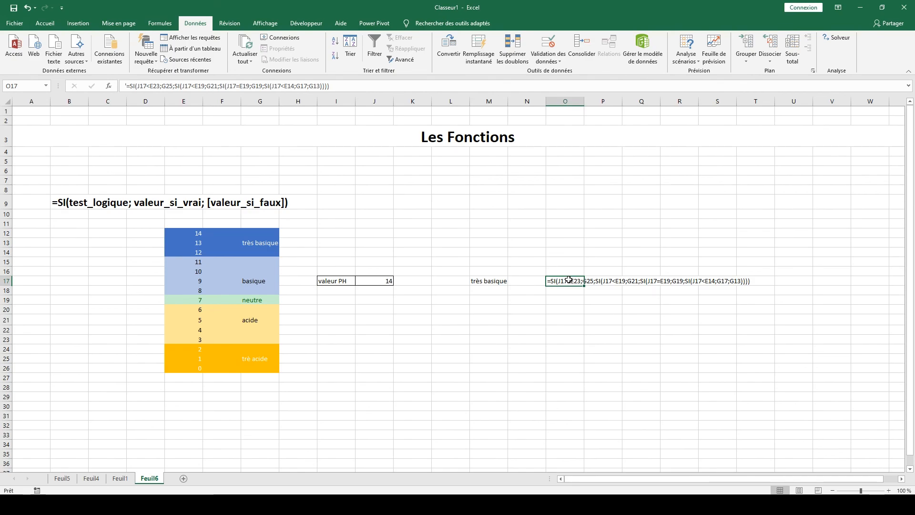
left_click(45, 22)
left_click(195, 41)
left_click(196, 41)
left_click(195, 41)
left_click(196, 41)
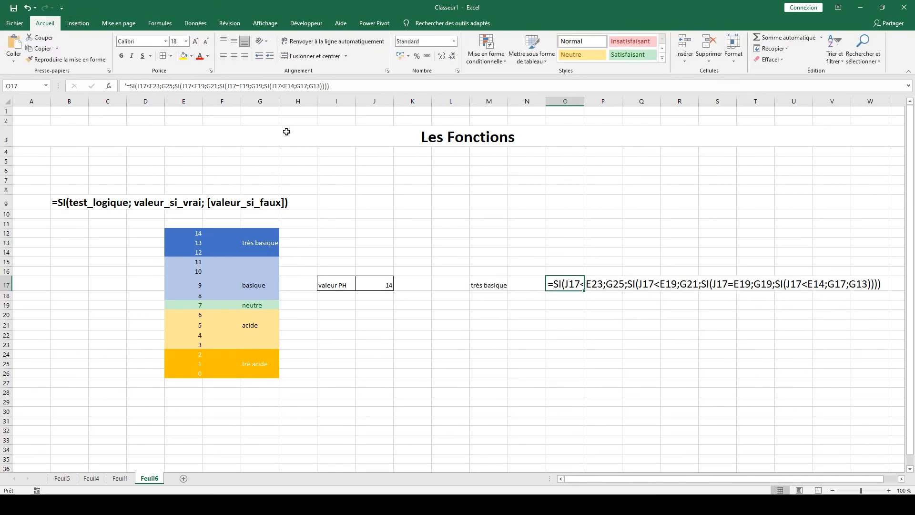
key("ctrl+g")
left_click(469, 355)
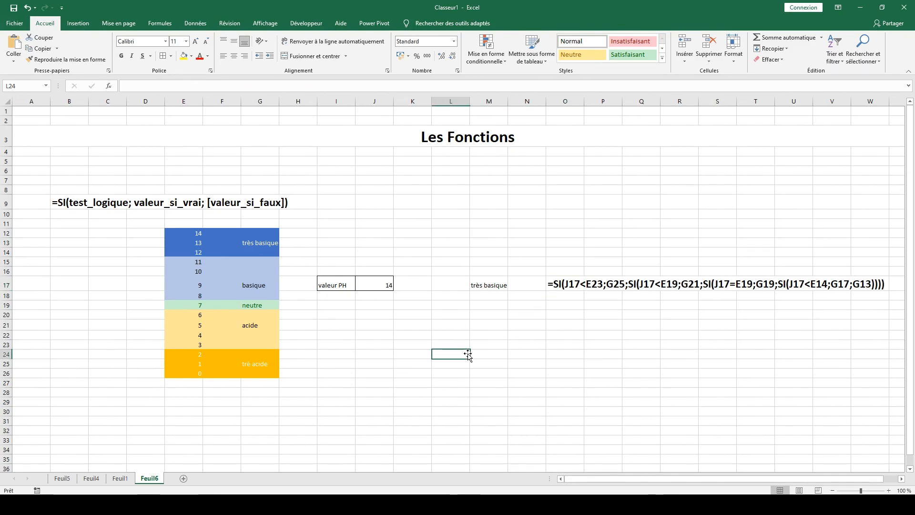